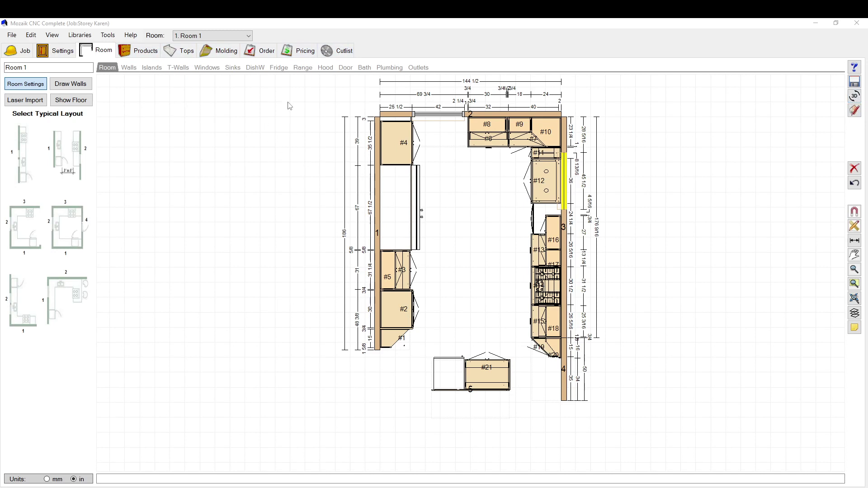
Switch from the kitchen room layout to the job's Cutlist page.
click(342, 51)
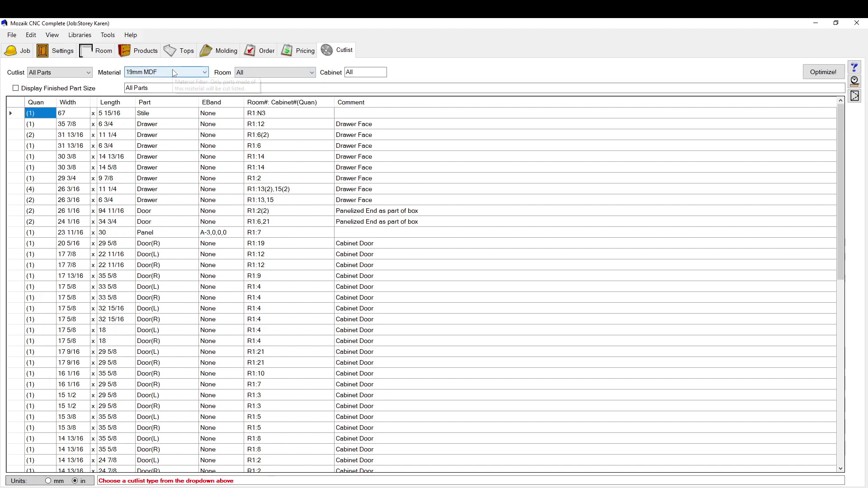
View the Door Sizes, Door Cutlist and Dwr Box/Tray Sizes cutlists in turn.
click(56, 76)
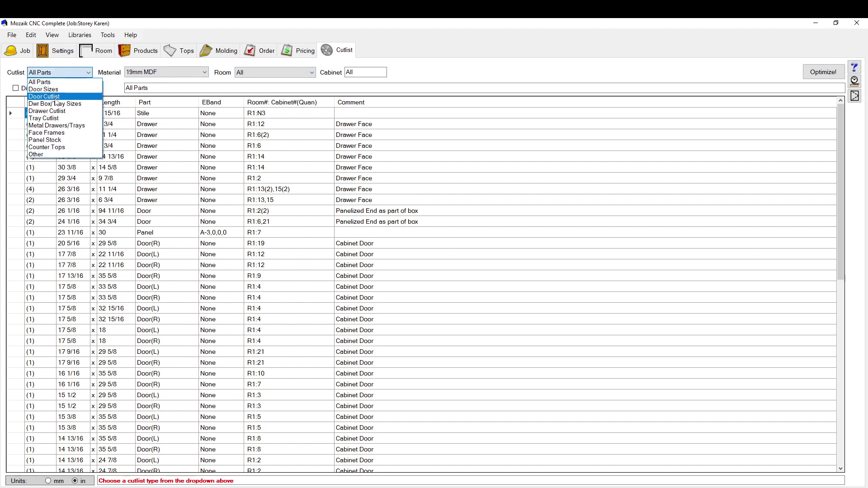
click(51, 89)
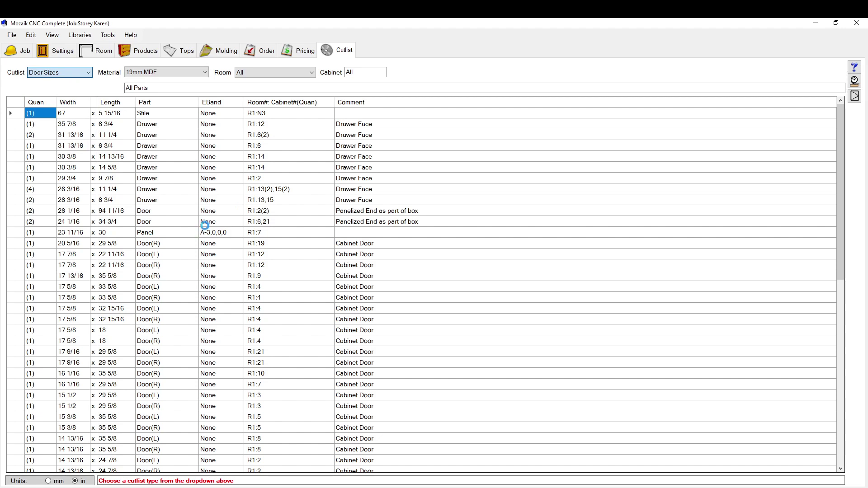
click(72, 77)
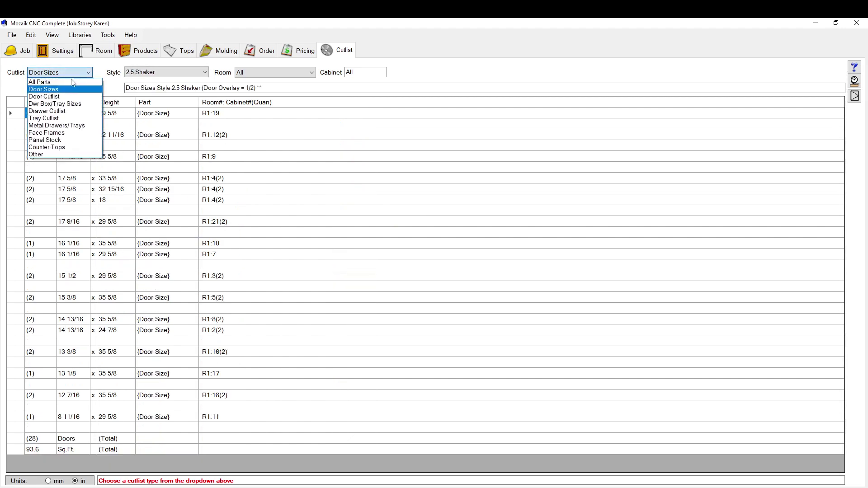
click(68, 93)
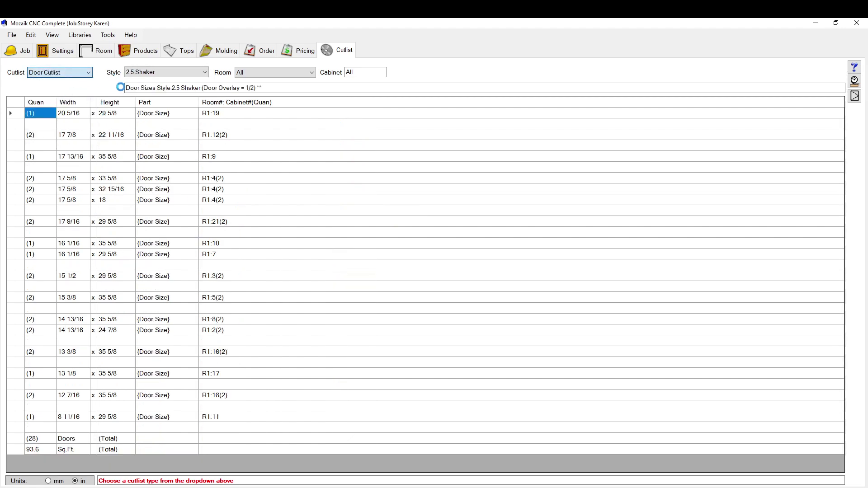
click(89, 72)
click(72, 106)
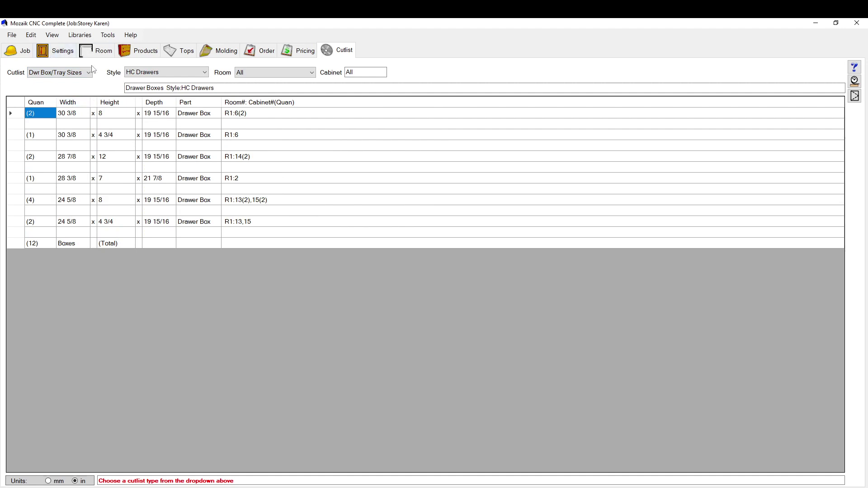
Keep the HC Drawers style, then review the Face Frames and Panel Stock cutlists.
click(154, 74)
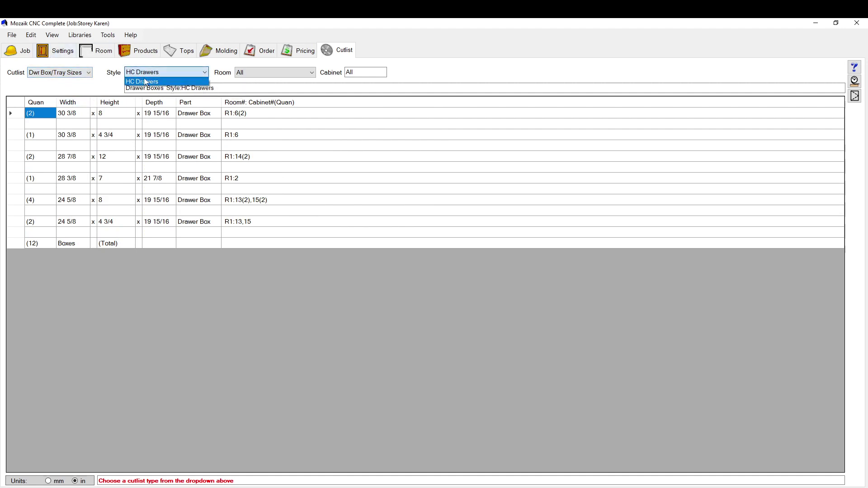
click(110, 82)
click(82, 74)
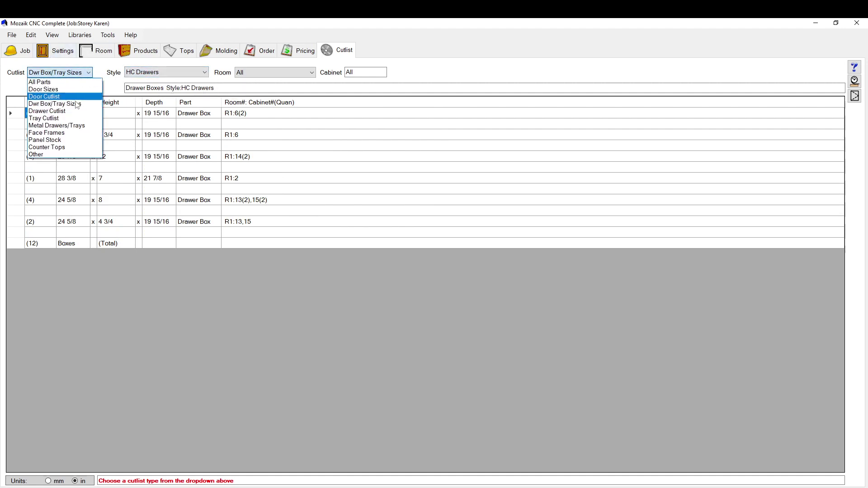
click(62, 134)
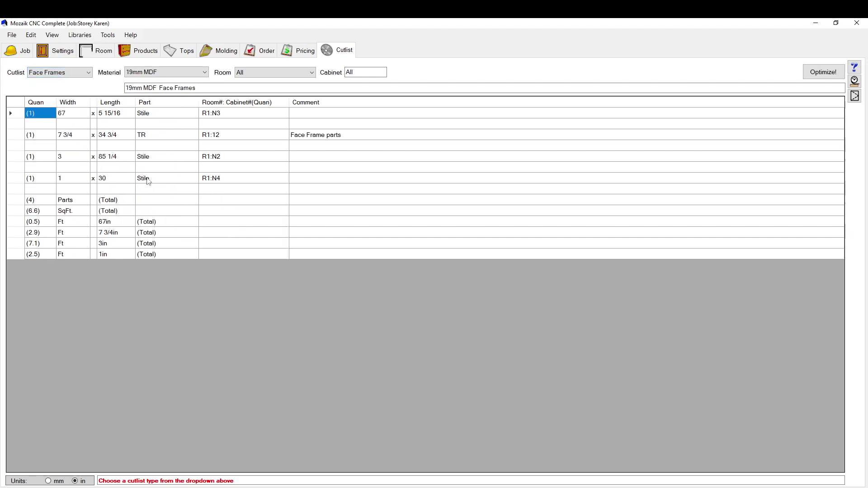
click(83, 72)
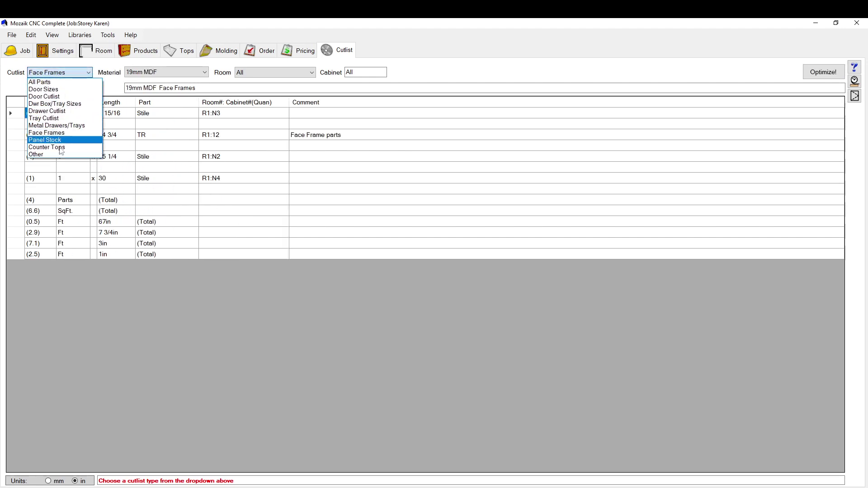
click(59, 140)
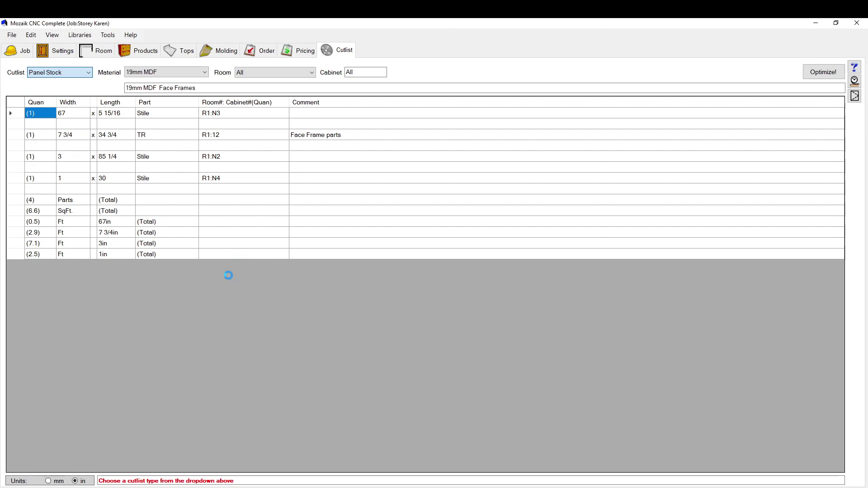
scroll(104, 294, down, 10)
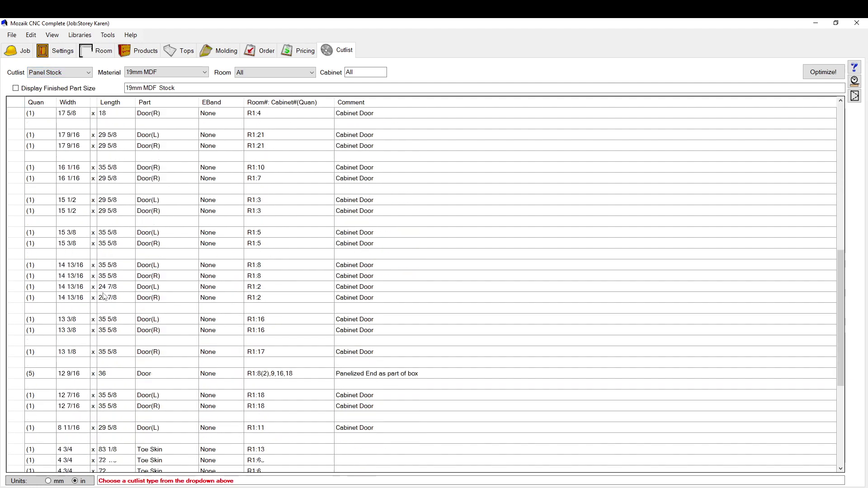
scroll(104, 295, up, 10)
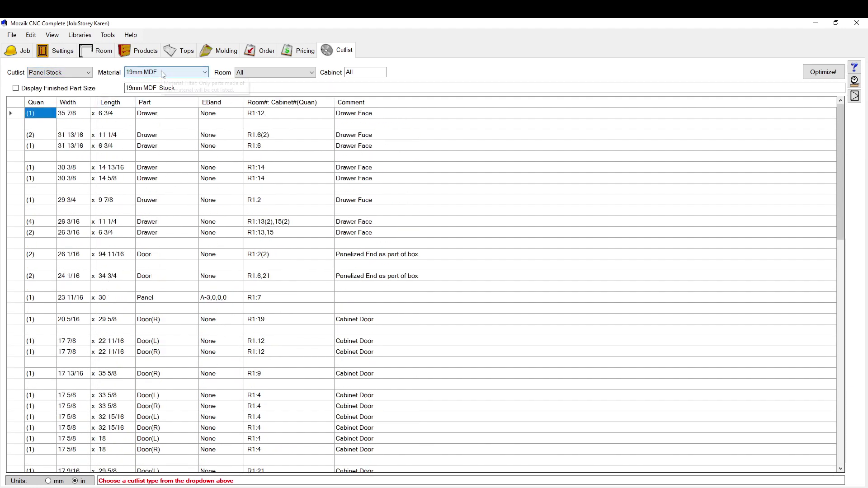
Set the cutlist to All Parts and view the 16mm Nova White Melamine parts.
click(88, 73)
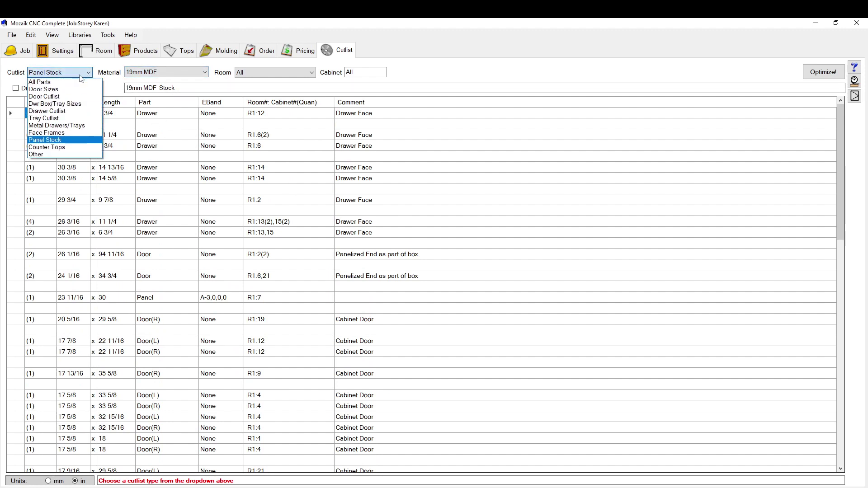
click(45, 82)
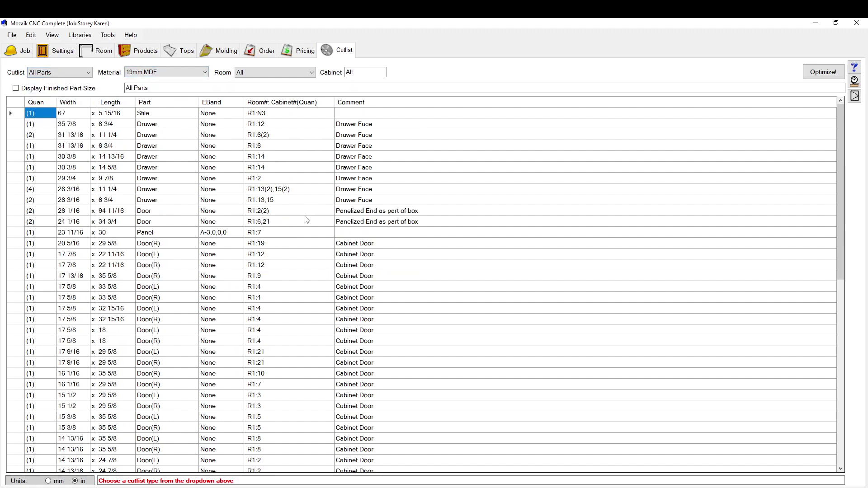
click(143, 73)
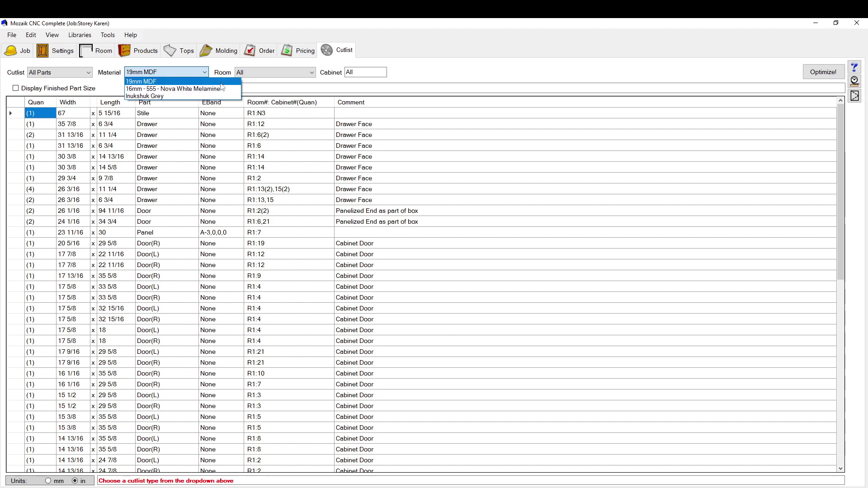
click(174, 90)
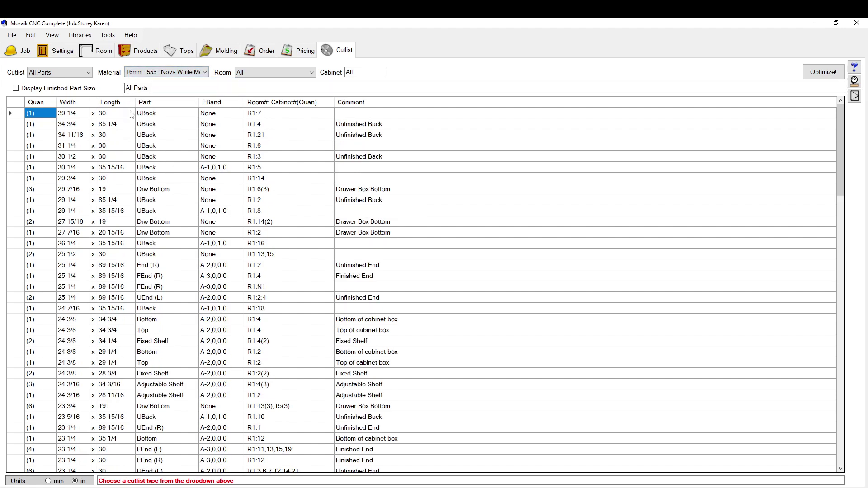
Switch the material filter back to 19mm MDF.
click(194, 72)
click(171, 81)
scroll(187, 201, down, 6)
scroll(165, 329, up, 6)
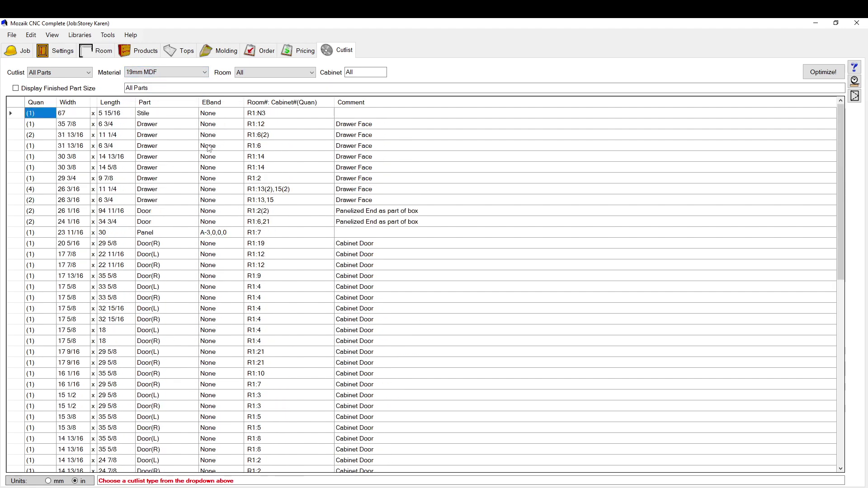
click(194, 72)
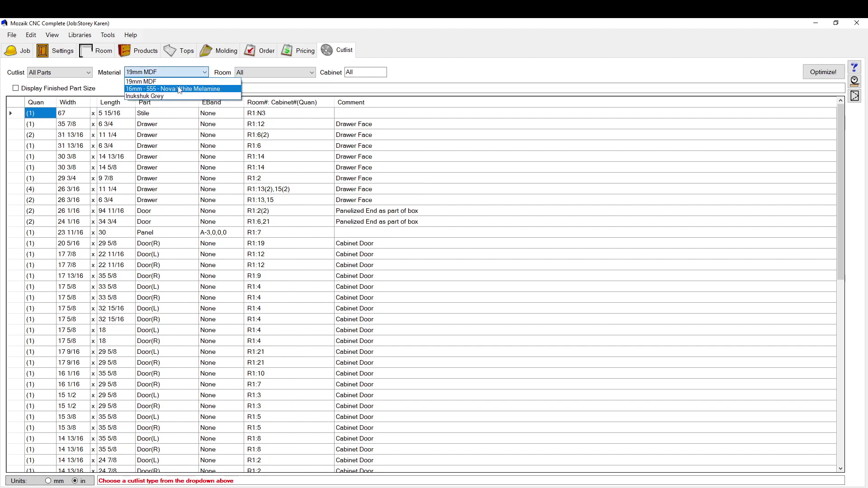
click(475, 66)
click(282, 74)
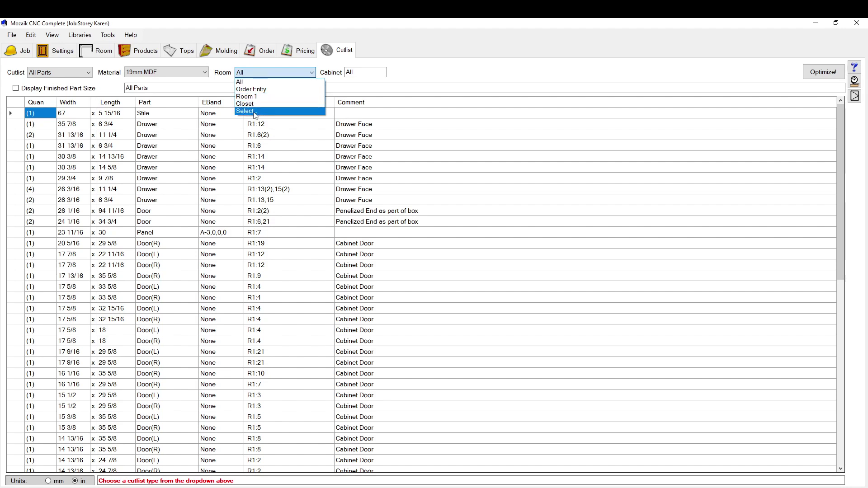
Apply a custom room selection, toggling Closet and Room 1.
click(248, 111)
click(509, 298)
click(341, 234)
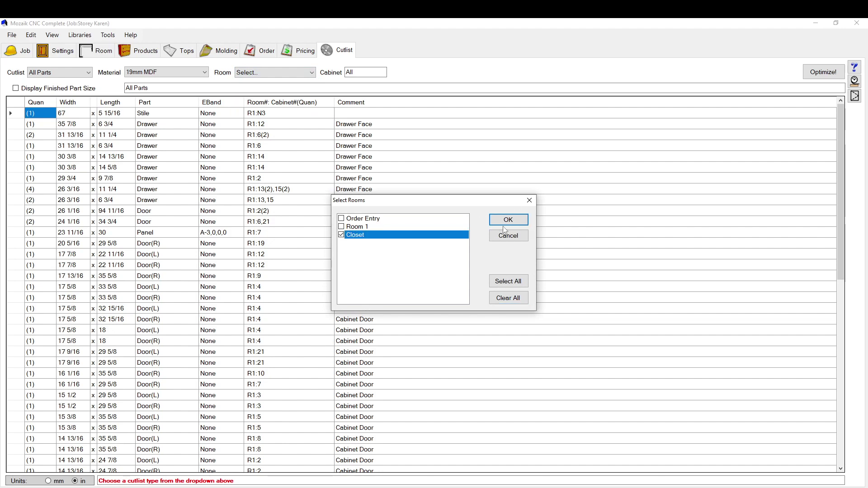
click(349, 230)
click(430, 235)
click(508, 220)
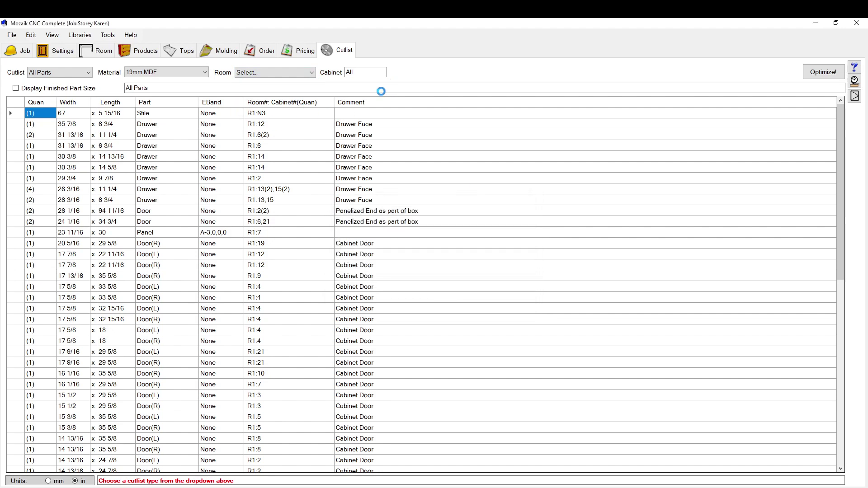
Filter the cutlist to cabinet 4, then clear the cabinet filter.
click(366, 72)
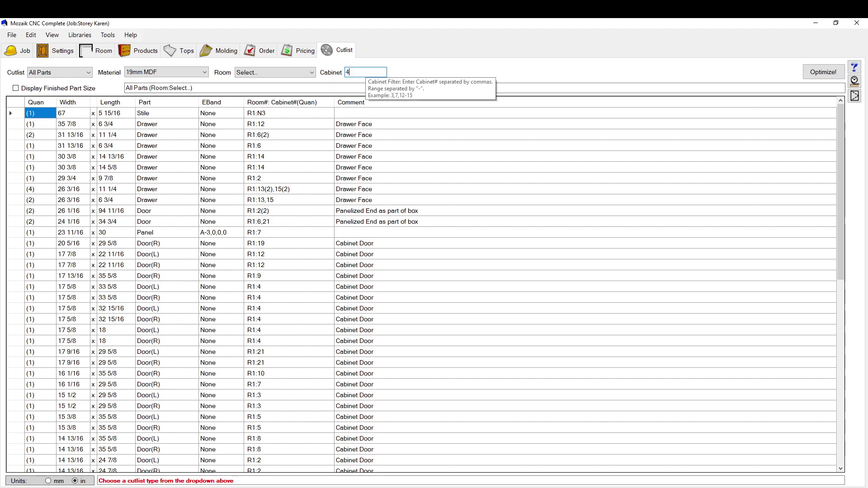
key(Return)
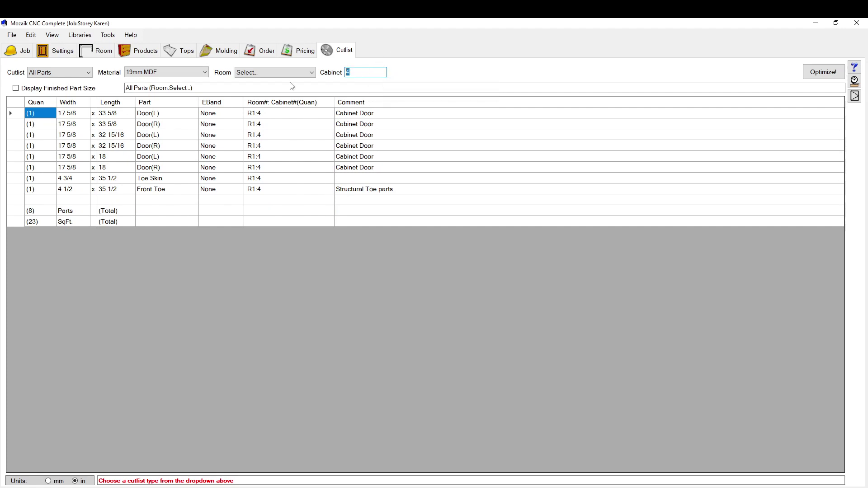
key(BackSpace)
key(Return)
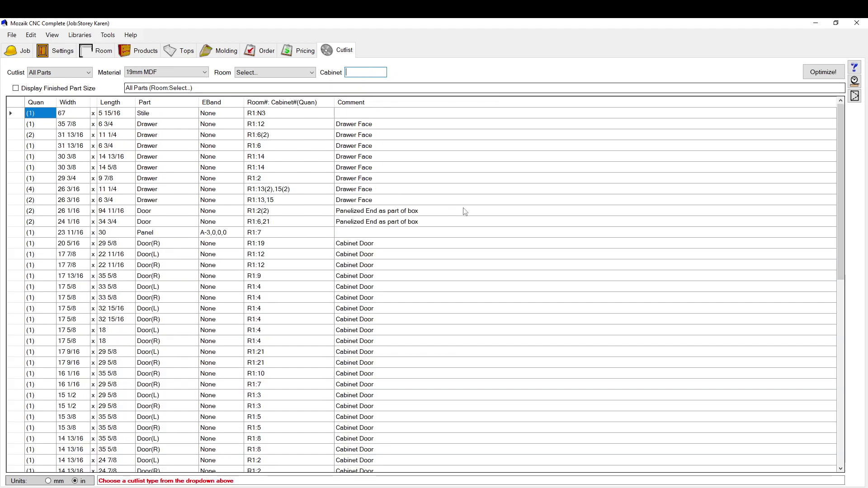
Optimize both 19mm MDF and 16mm Nova White Melamine, overwriting all existing part files.
click(822, 72)
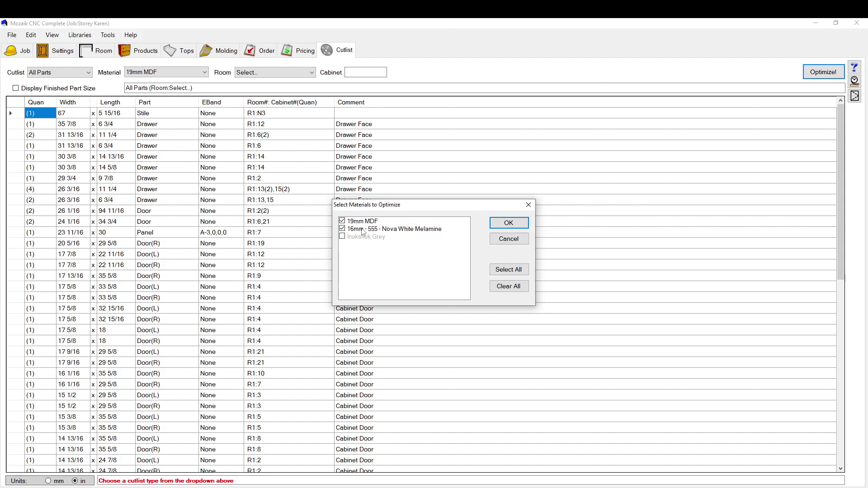
click(511, 223)
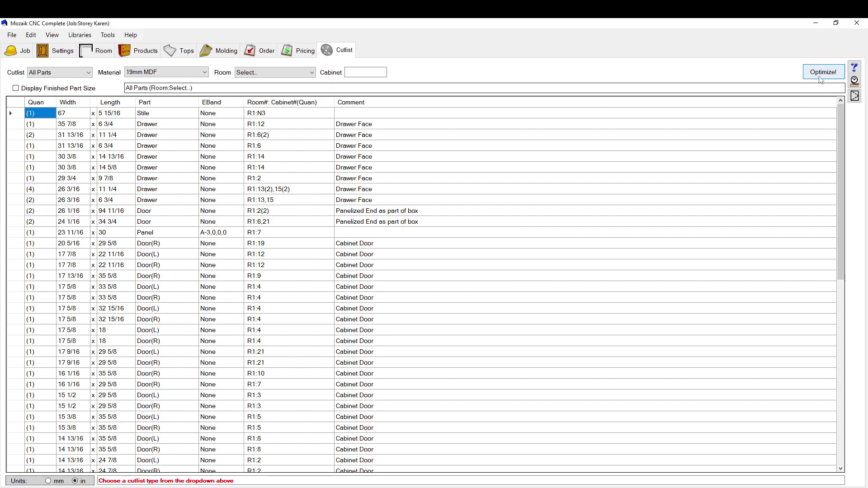
click(829, 73)
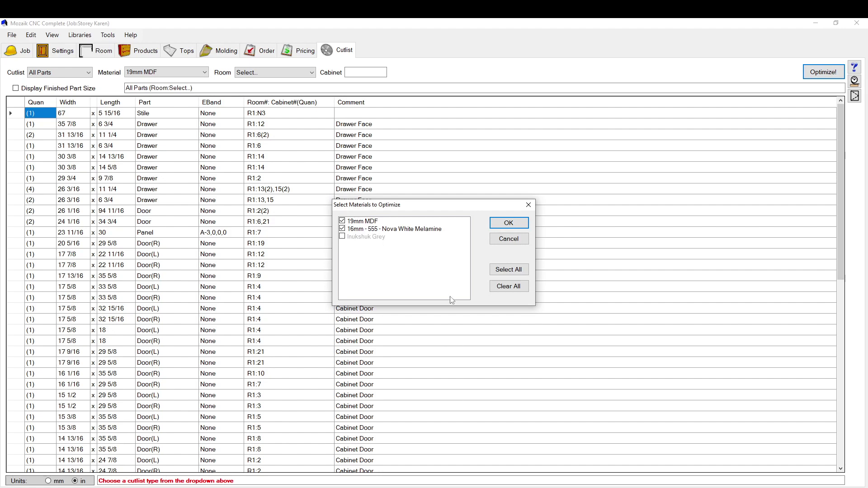
click(509, 223)
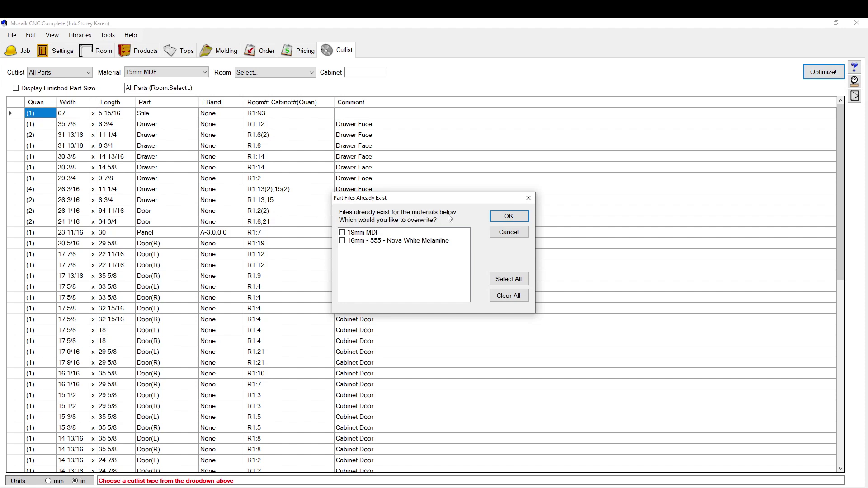
click(508, 279)
click(503, 223)
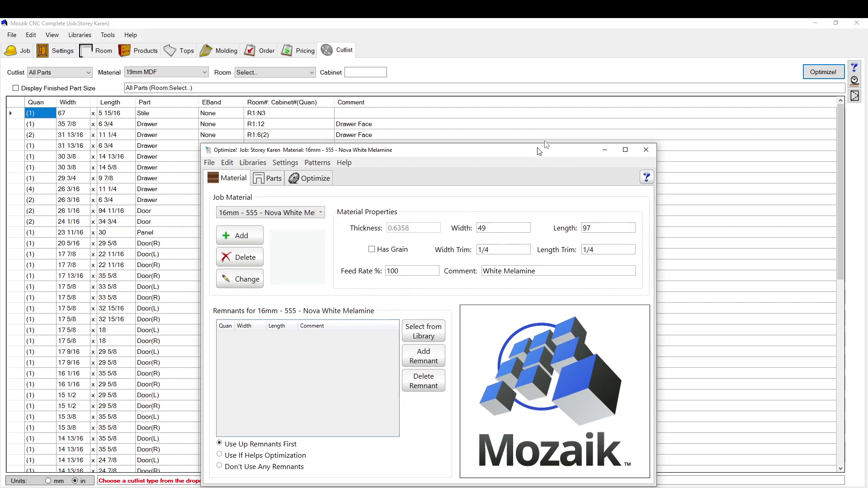
Maximize the optimizer window and keep 16mm Nova White Melamine as the job material.
drag(542, 138, 532, 21)
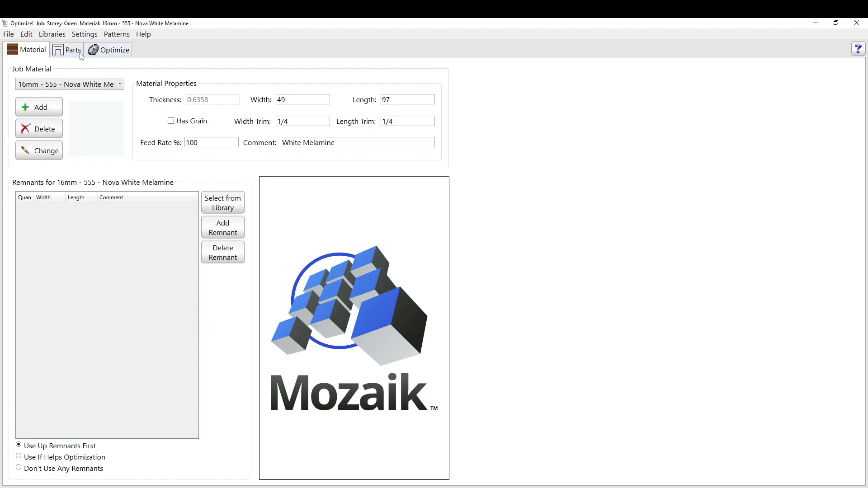
click(65, 85)
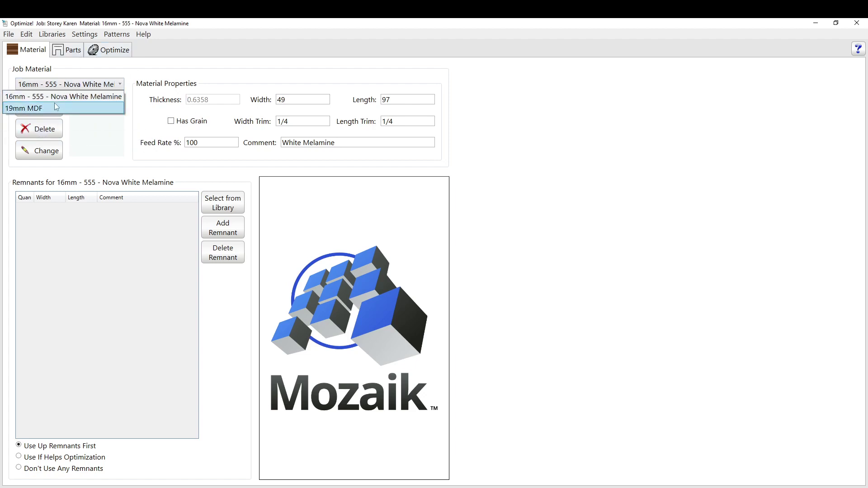
click(30, 59)
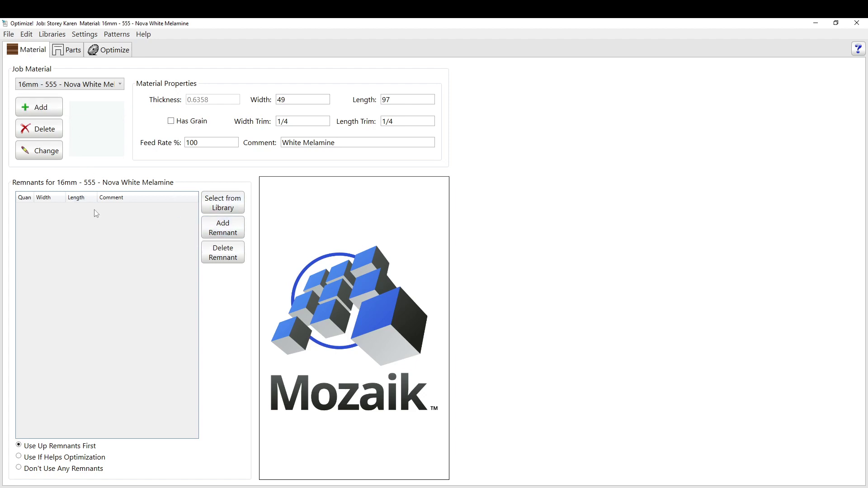
Add a remnant with width 20, delete it, then check the width and length trim values.
click(233, 236)
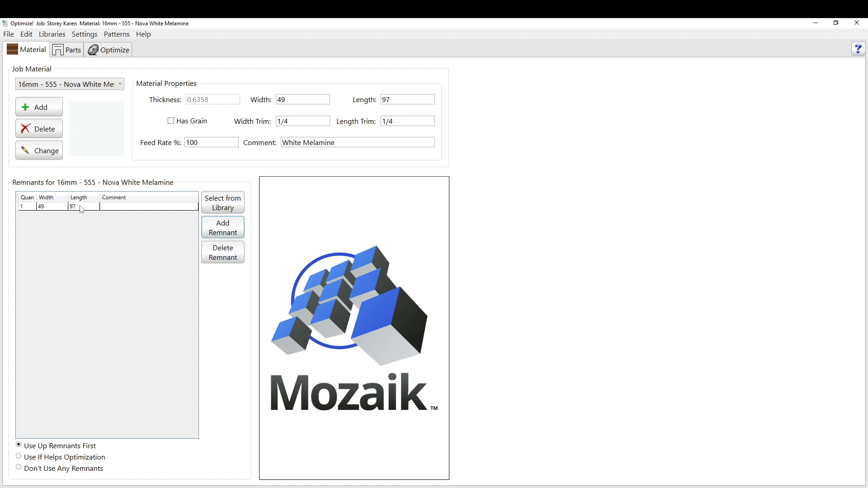
click(58, 207)
text(20)
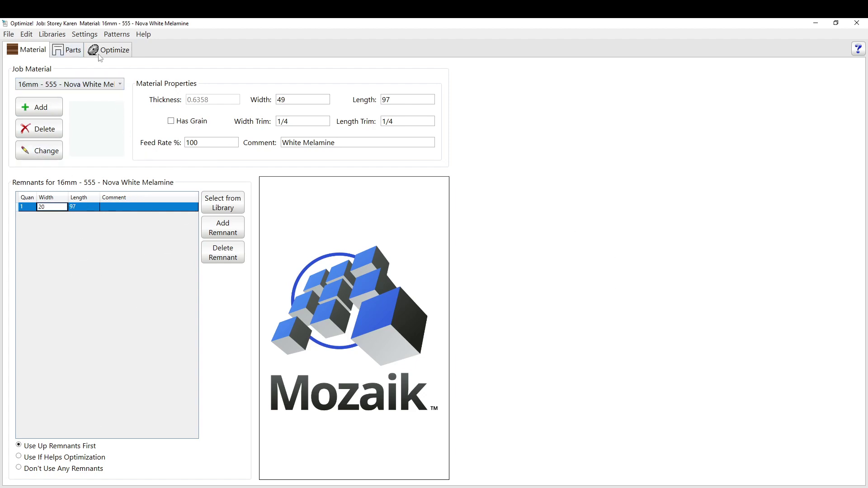
click(96, 206)
click(222, 253)
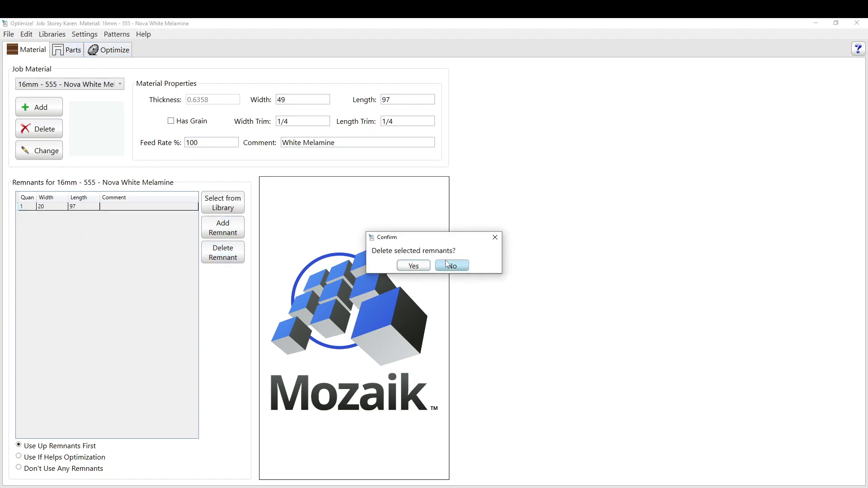
click(413, 266)
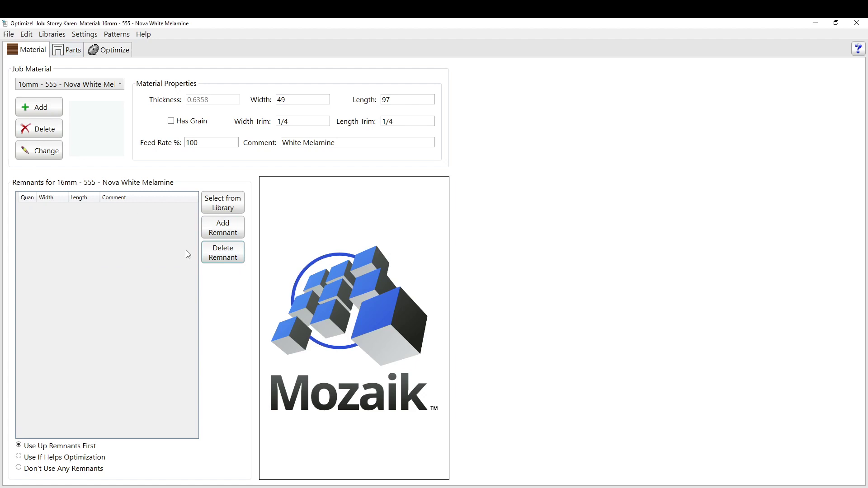
click(311, 122)
click(403, 121)
Scroll through the 213-part melamine Parts list.
click(63, 52)
scroll(99, 170, down, 15)
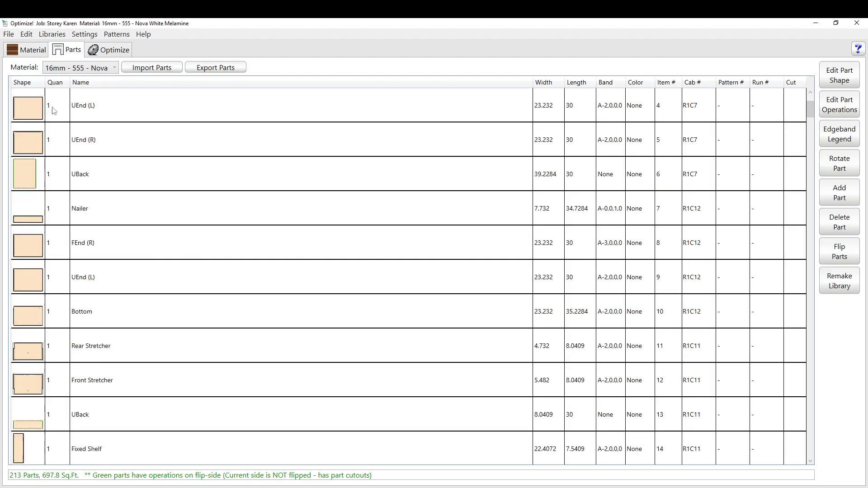
scroll(58, 371, down, 6)
scroll(58, 372, up, 9)
scroll(58, 371, up, 12)
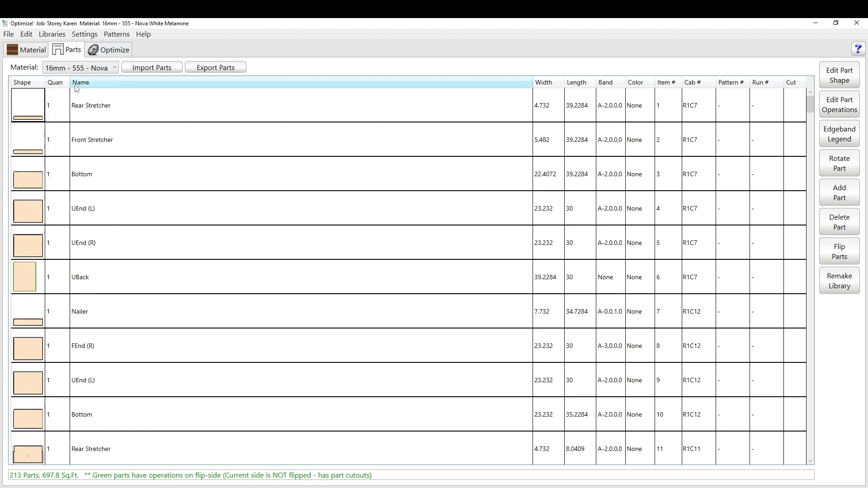
click(111, 51)
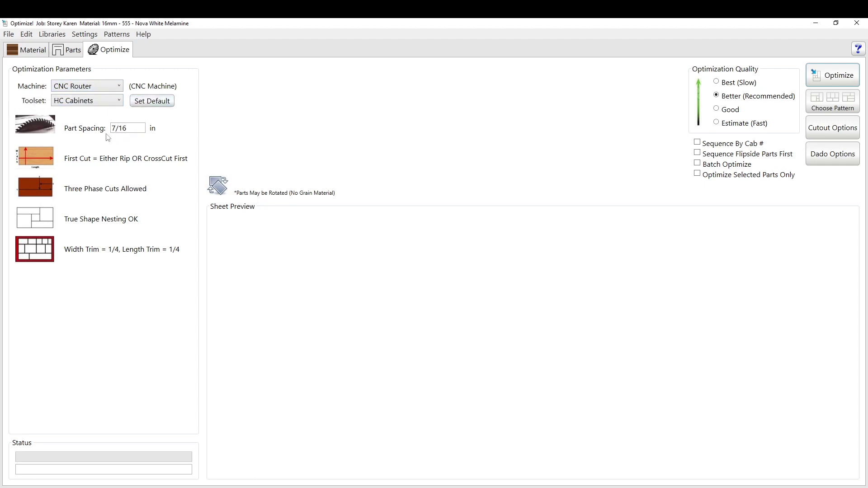
click(142, 132)
click(126, 127)
double_click(132, 128)
click(134, 128)
double_click(134, 127)
Nest the melamine into 25 sheet patterns and page through the pattern thumbnails.
click(839, 76)
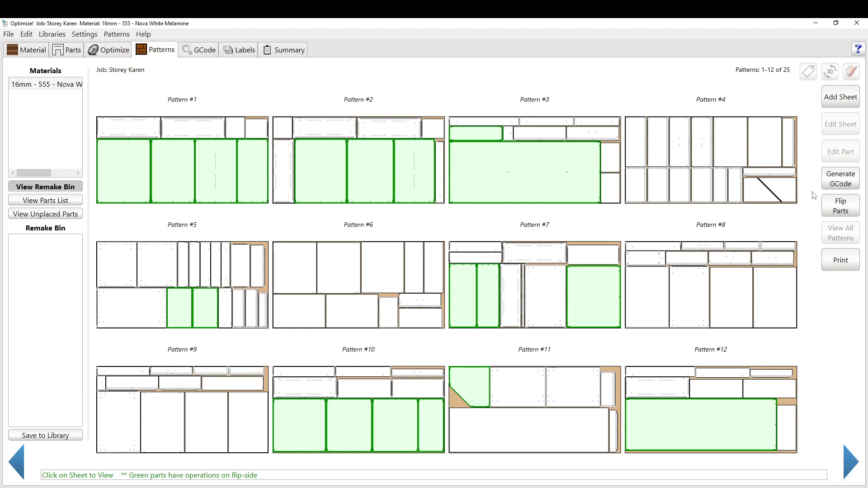
click(849, 464)
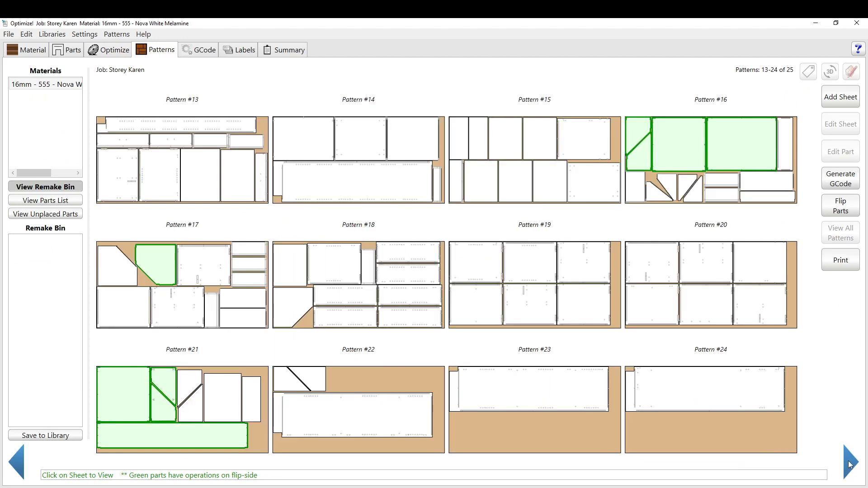
click(849, 464)
click(849, 464)
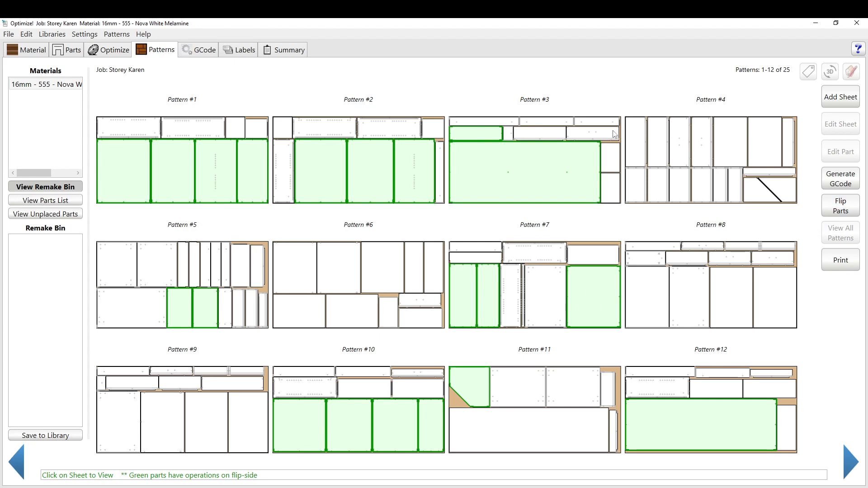
Open Pattern #1 and flip the parts to their other side.
click(223, 166)
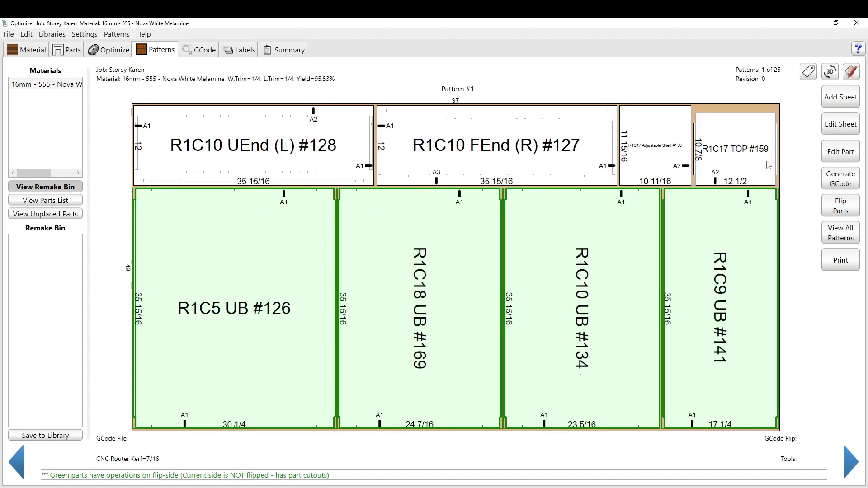
click(841, 205)
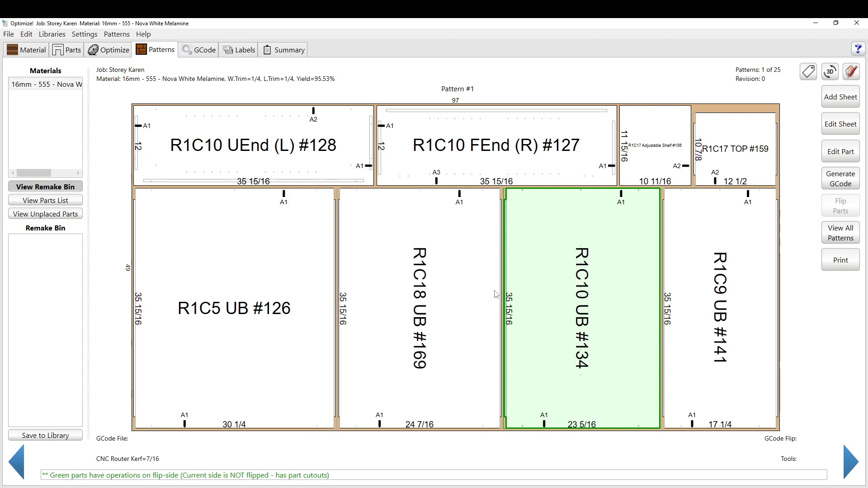
click(840, 235)
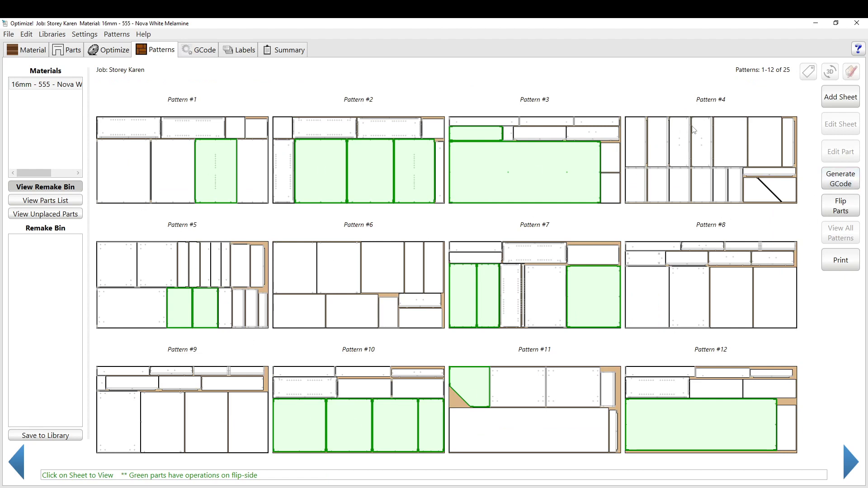
Review patterns 1 to 24 and display Pattern #2 full size.
click(226, 154)
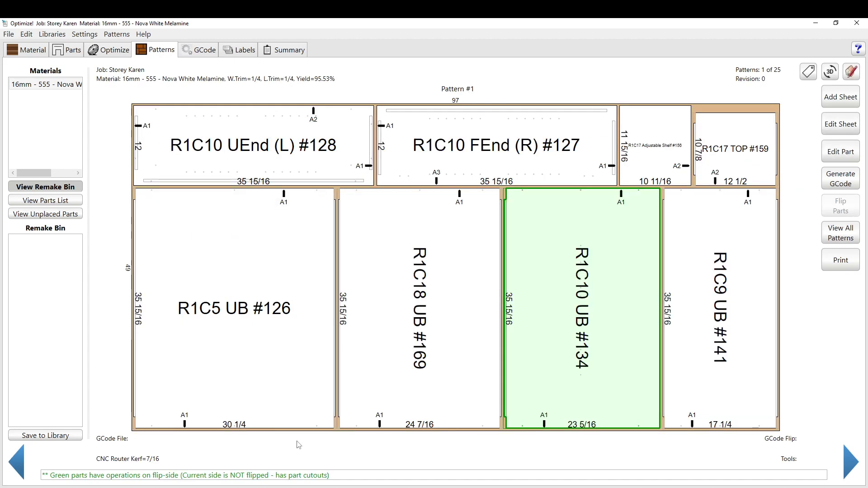
click(841, 233)
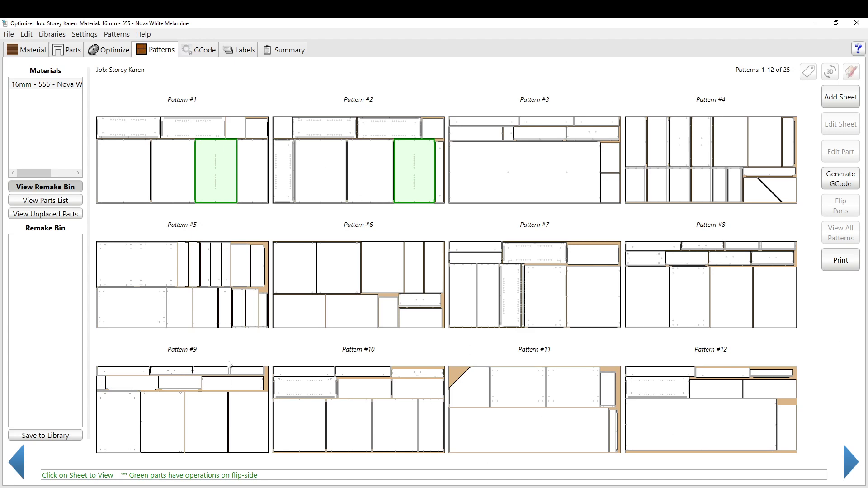
click(849, 467)
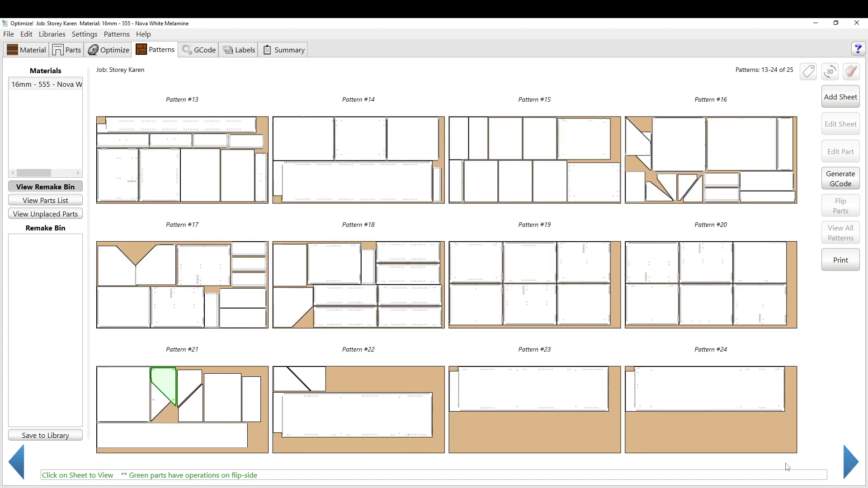
click(16, 463)
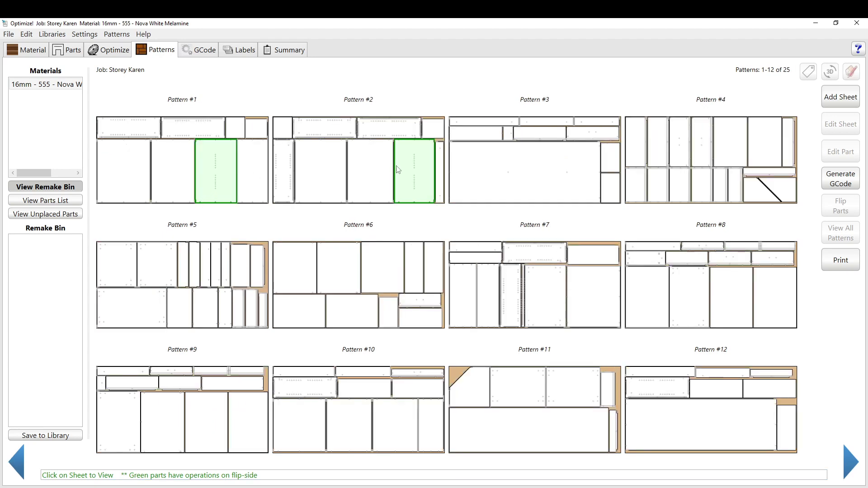
click(431, 163)
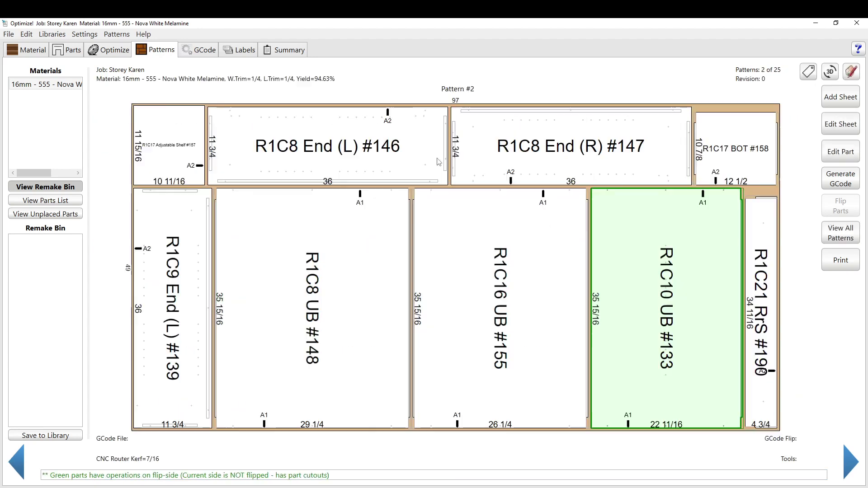
Open part R1C10 UB #133 in the part editor and inspect its flip-side operations.
double_click(669, 290)
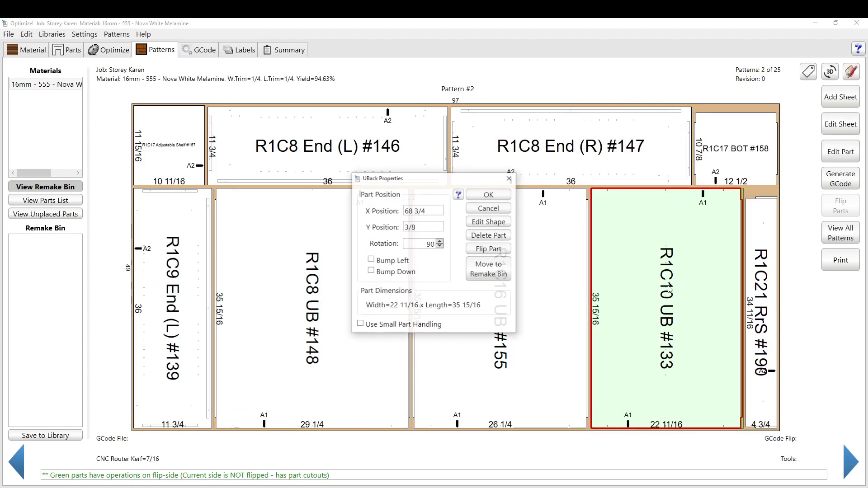
click(488, 222)
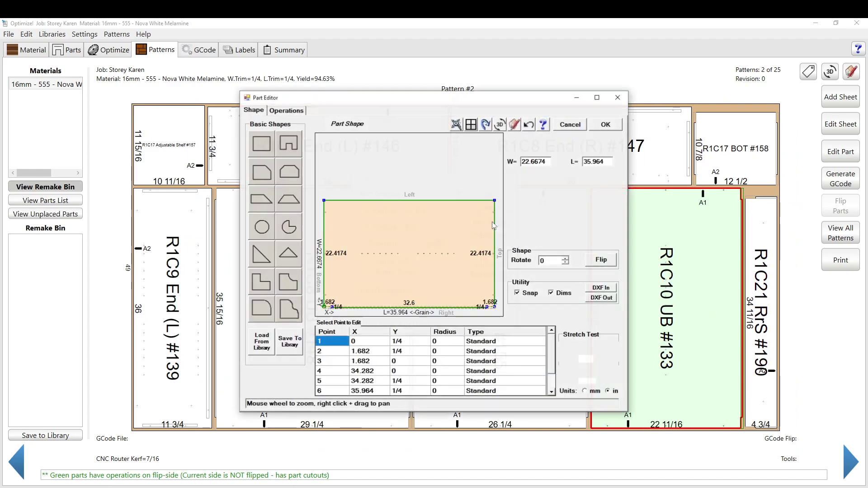
click(288, 112)
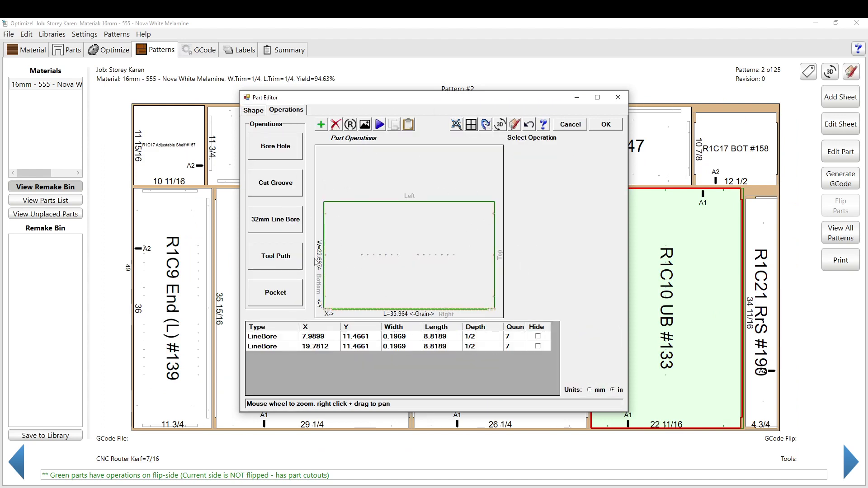
click(485, 125)
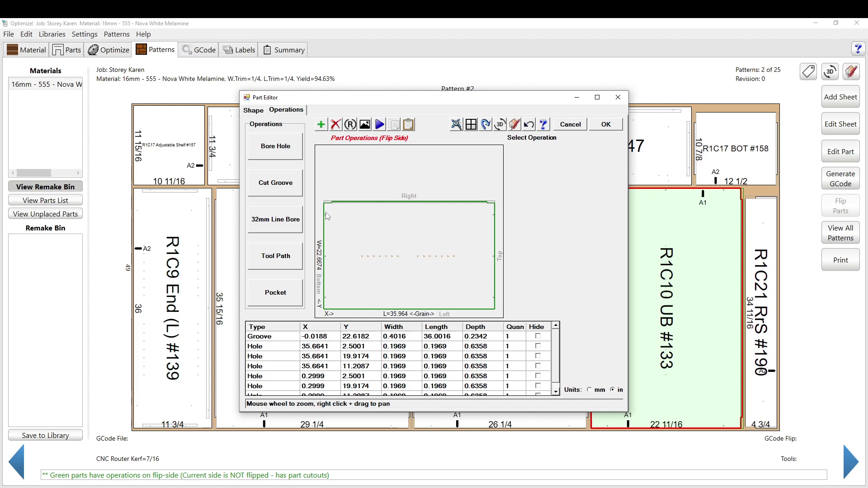
click(325, 216)
click(370, 240)
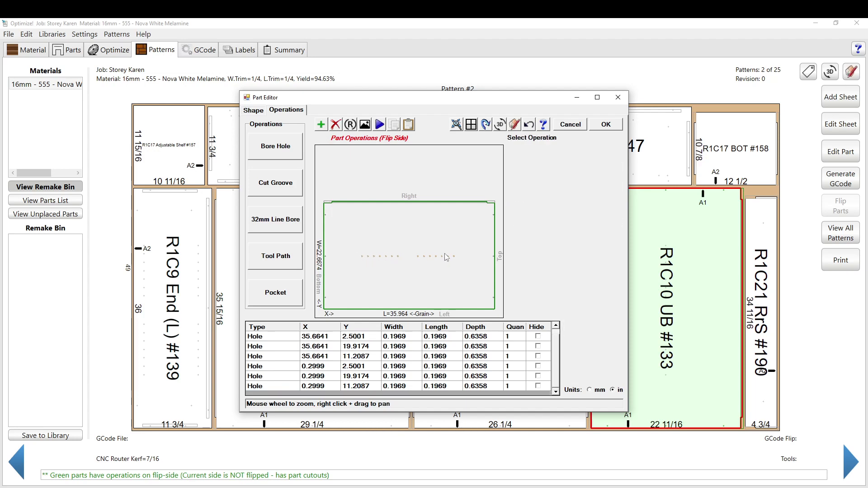
click(486, 125)
Set both LineBore rows on R1C10 UB #133 to a depth of 3/4 (.75).
drag(356, 247, 468, 275)
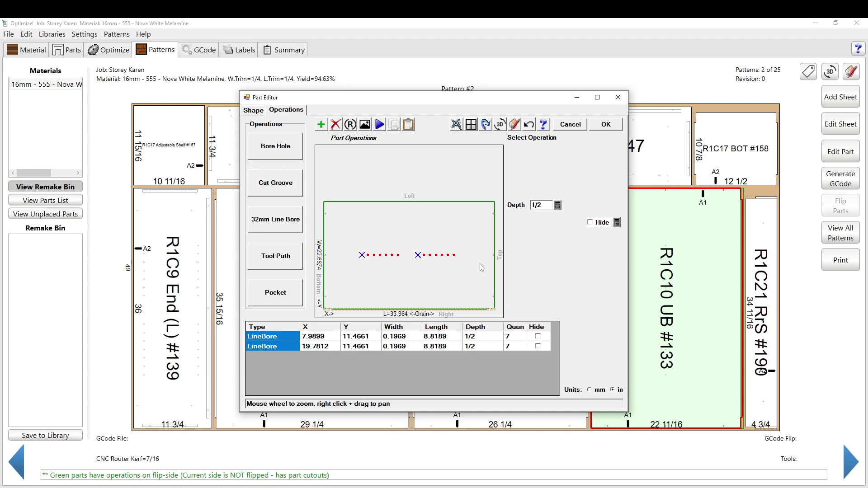
click(512, 208)
text(.75)
key(Return)
Move both line bores to the opposite face, confirm them on the flip side, and accept the edits.
scroll(363, 259, up, 3)
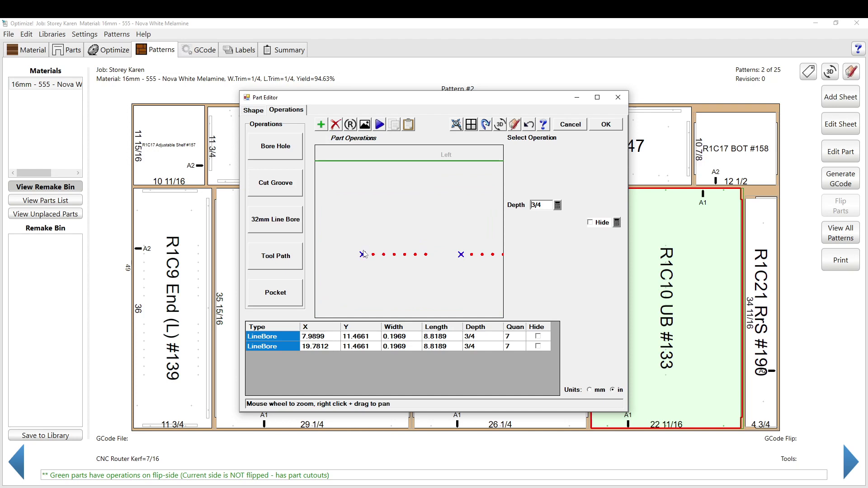
scroll(363, 257, up, 1)
right_click(364, 256)
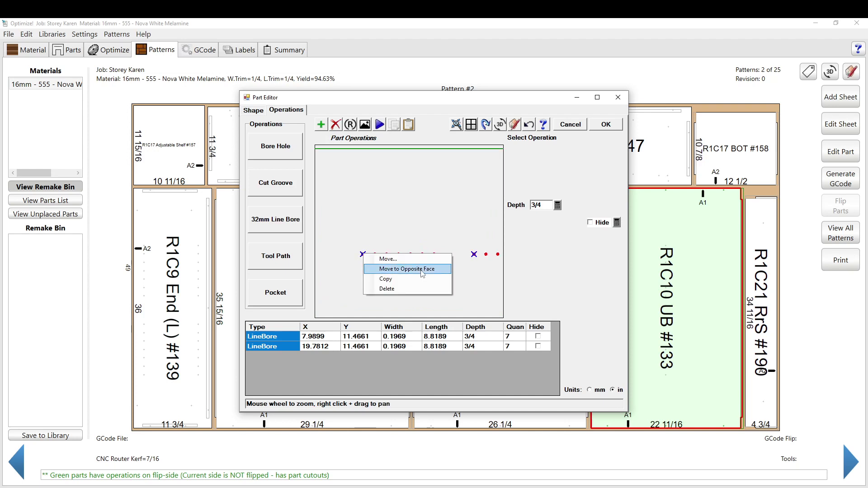
click(407, 269)
scroll(392, 289, down, 2)
scroll(378, 276, down, 2)
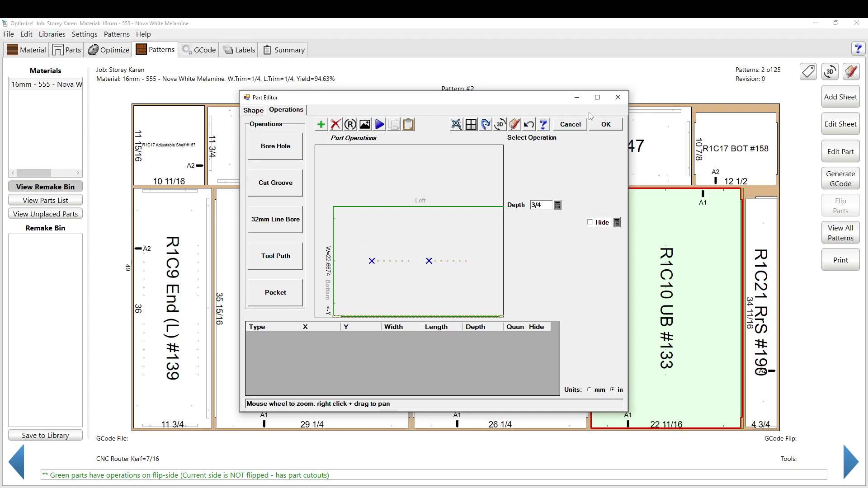
click(485, 125)
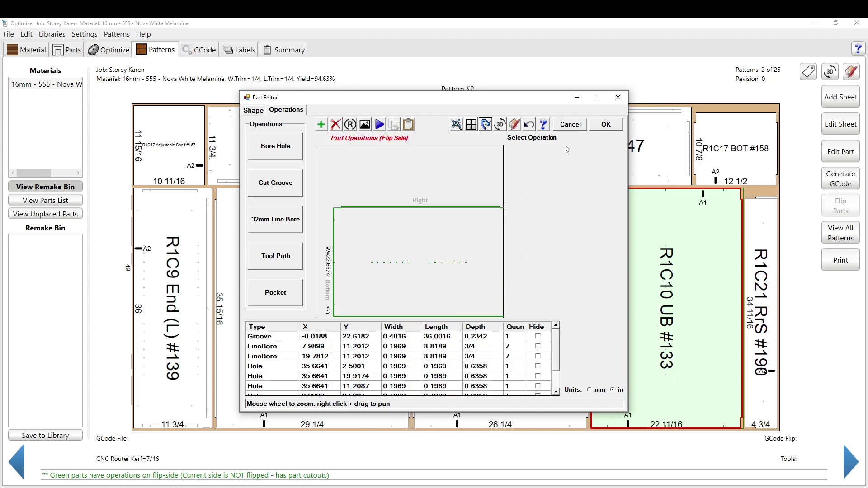
click(606, 125)
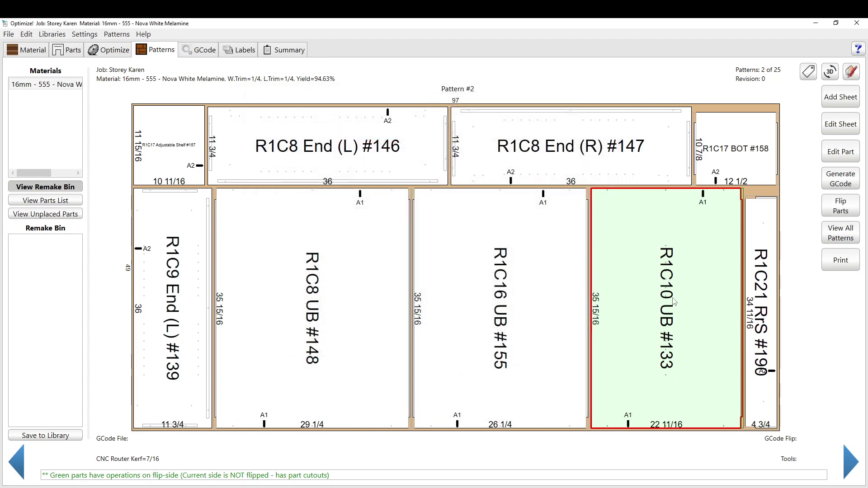
Flip the part, then open Pattern #1 from the all-patterns view.
click(840, 206)
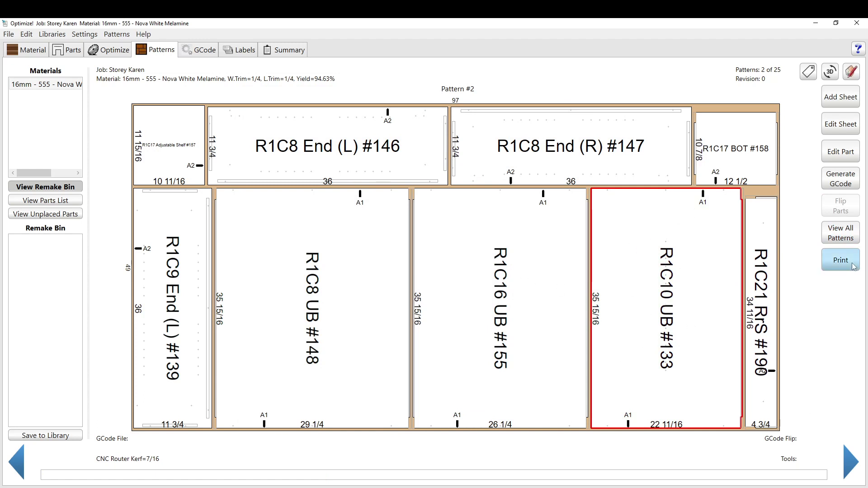
click(853, 239)
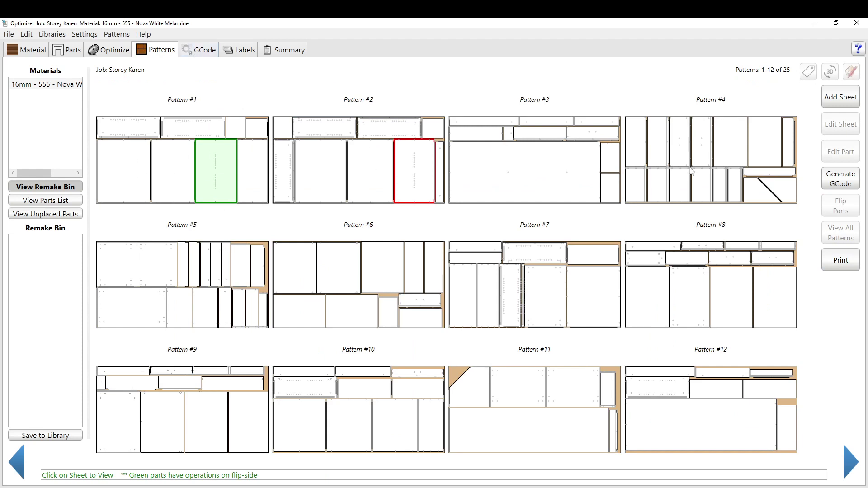
click(215, 182)
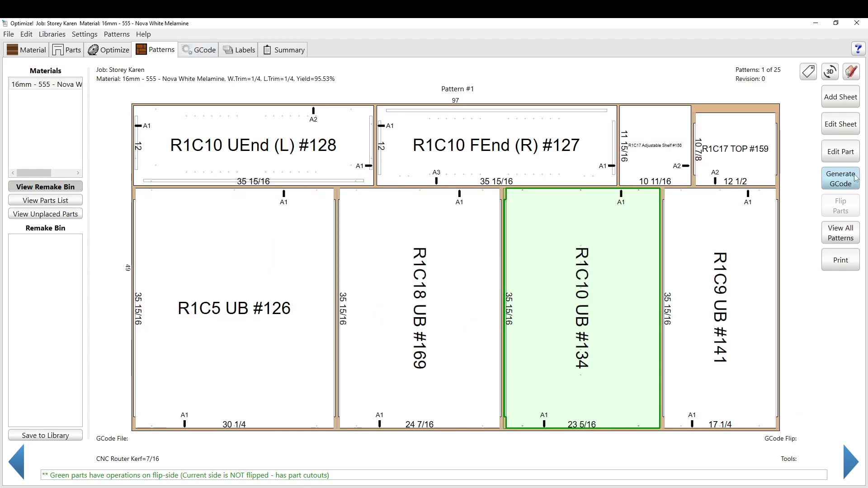
Calculate Pattern #1's toolpaths and preview the drill, pocket and cutout paths.
click(841, 183)
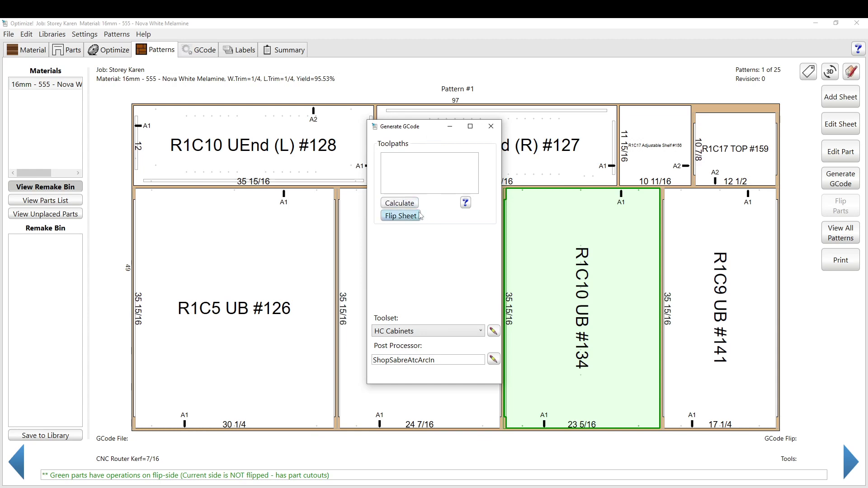
click(400, 203)
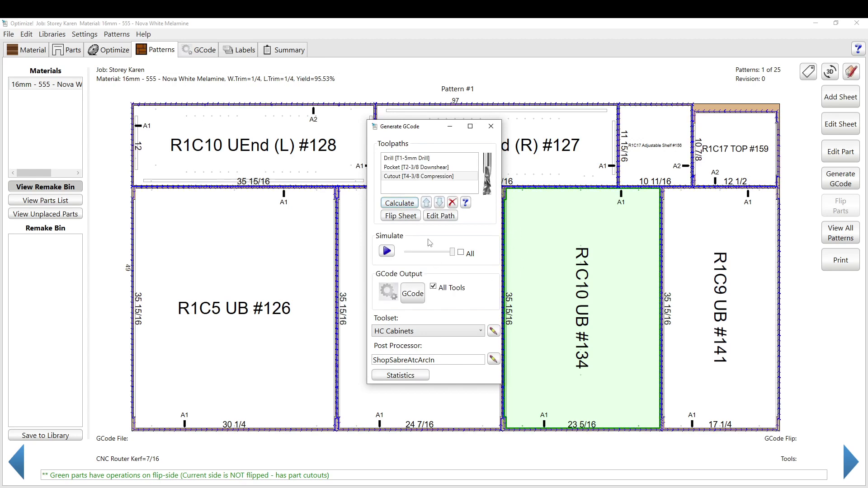
click(415, 159)
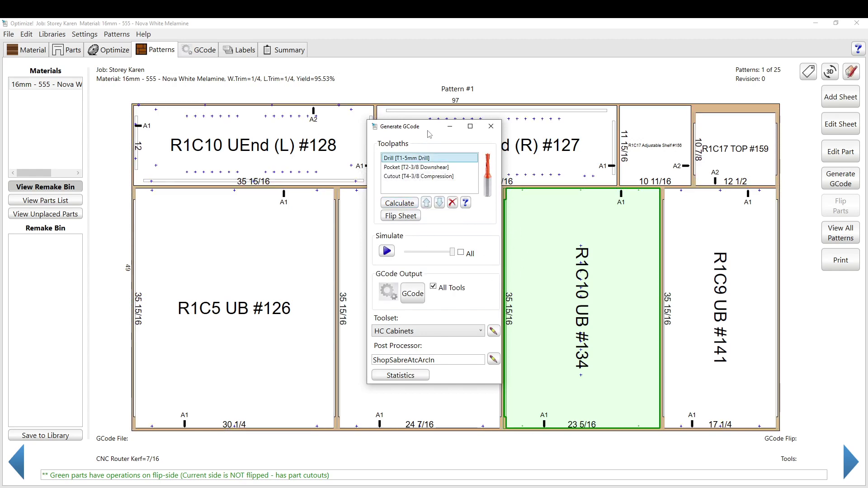
drag(430, 133, 582, 133)
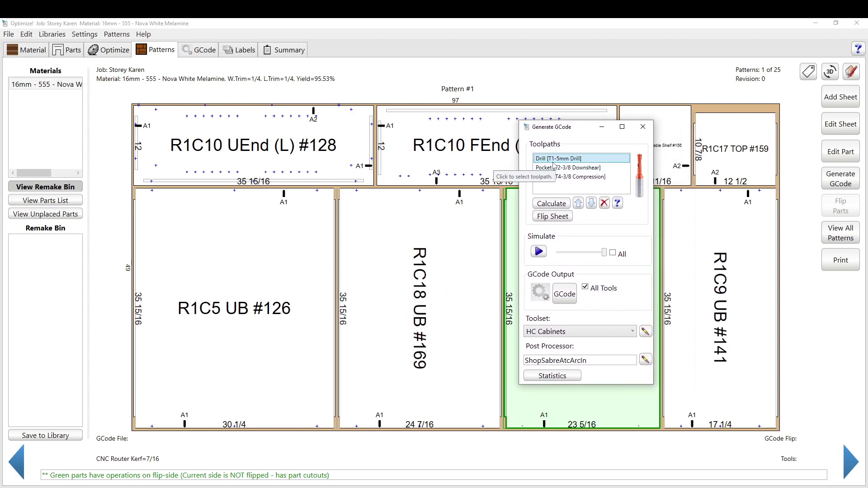
click(561, 167)
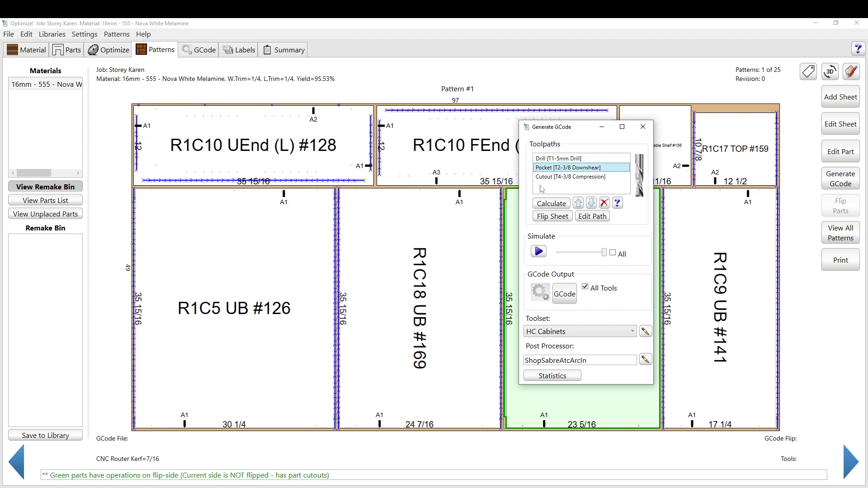
click(551, 176)
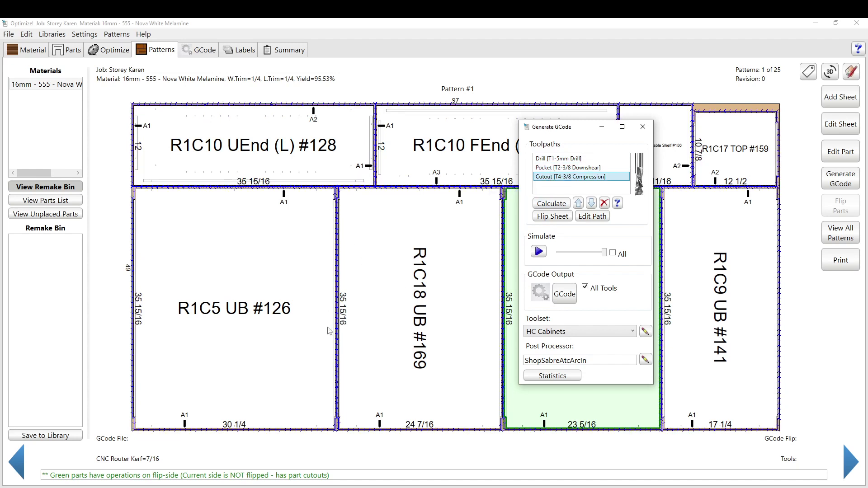
Simulate the sheet machining and include All Tools in the G-code output.
click(538, 251)
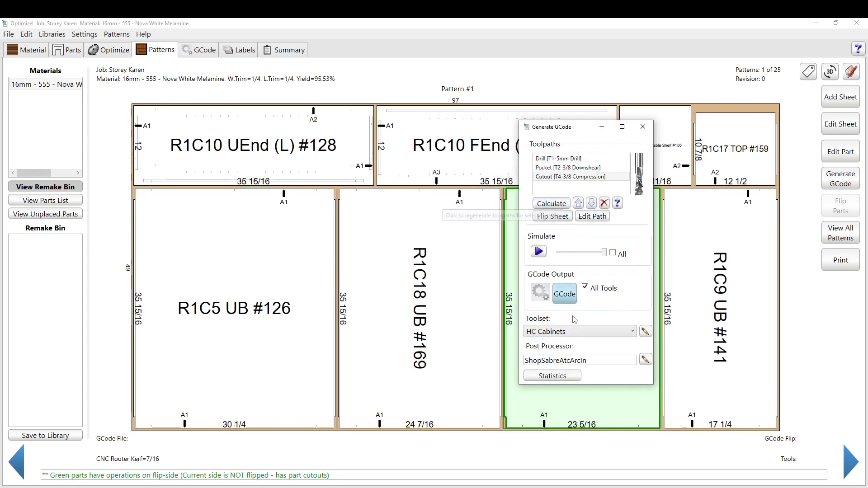
click(585, 288)
click(556, 159)
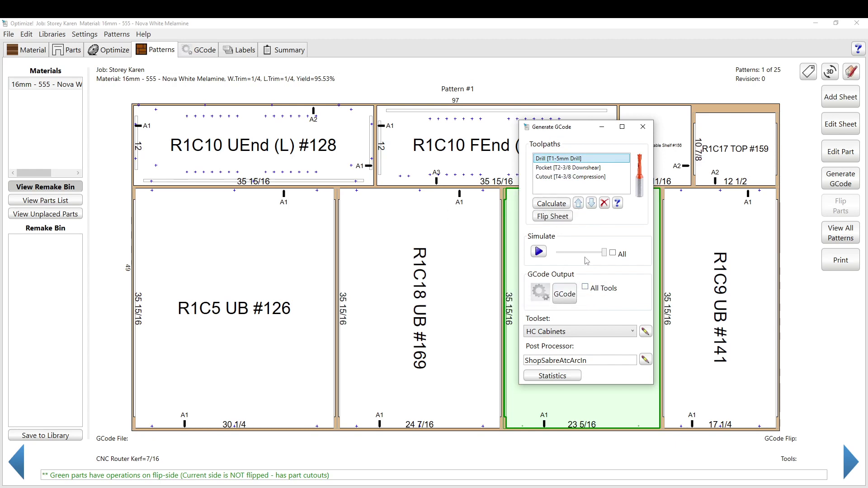
click(589, 290)
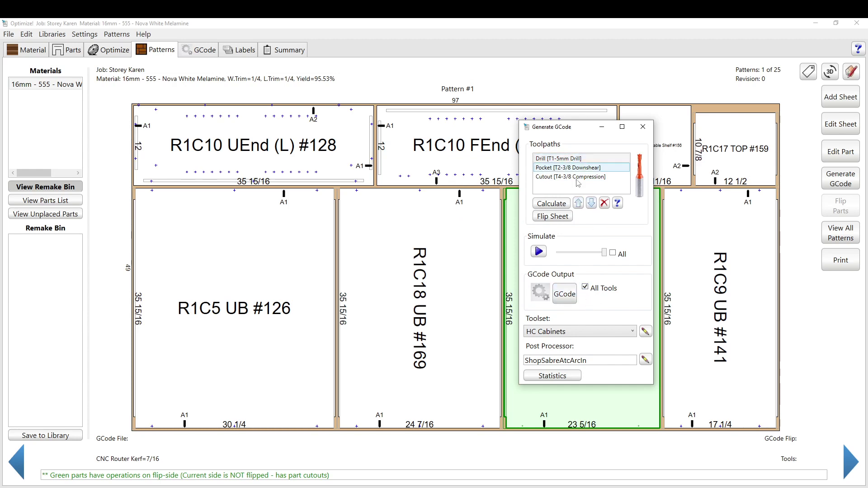
click(568, 297)
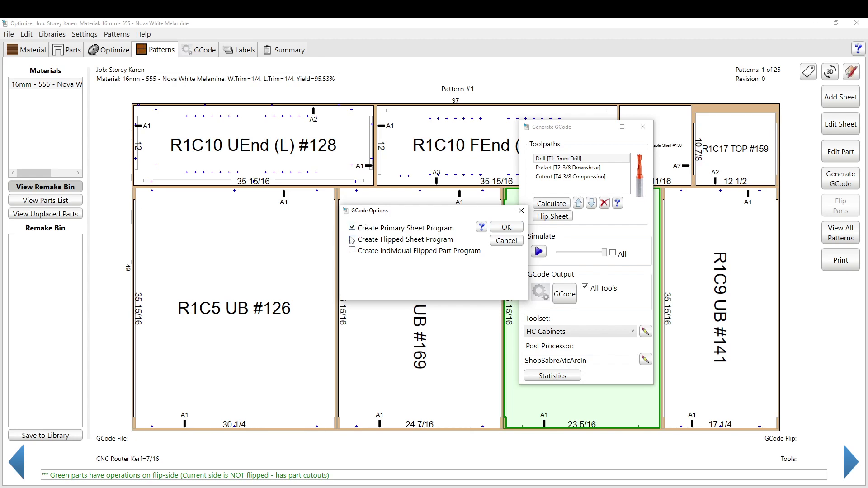
Create only the primary sheet program and save Pattern #1's G-code as S1R1.TAP.
click(506, 227)
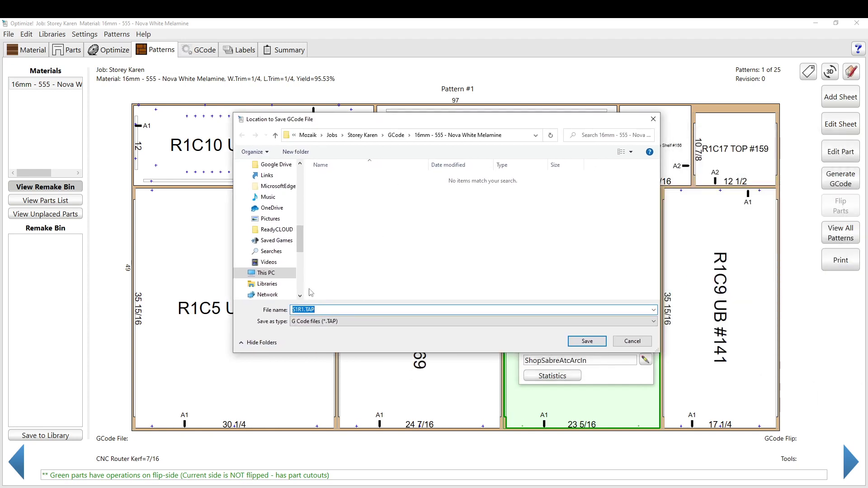
click(303, 310)
click(587, 342)
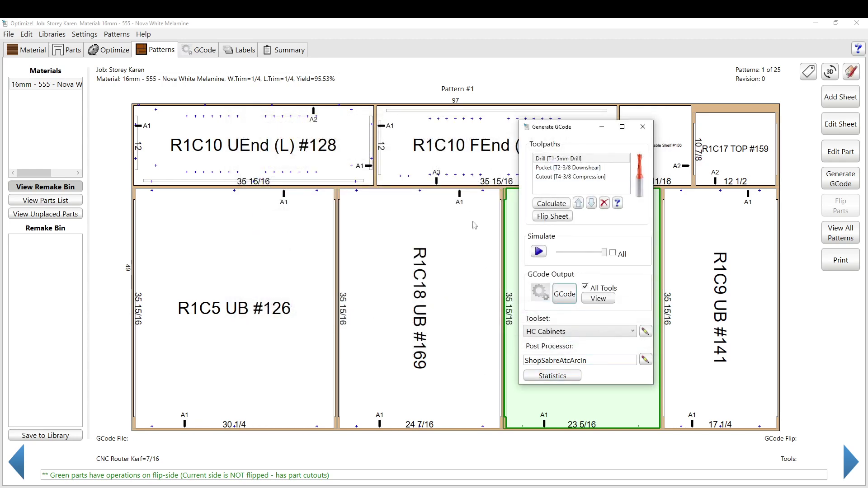
Review S1R1.TAP's G-code in Notepad, then close it and the Generate GCode dialog.
click(598, 299)
drag(603, 198, 623, 204)
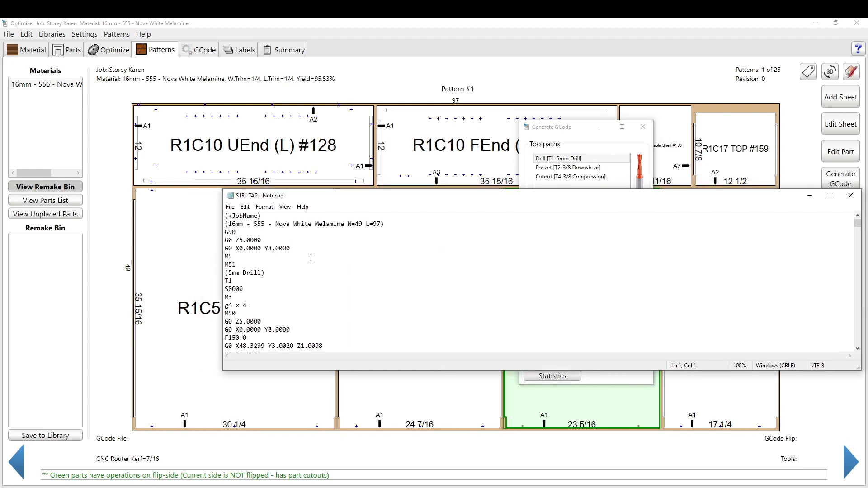
scroll(280, 272, down, 10)
scroll(279, 271, down, 15)
scroll(275, 281, down, 2)
click(851, 196)
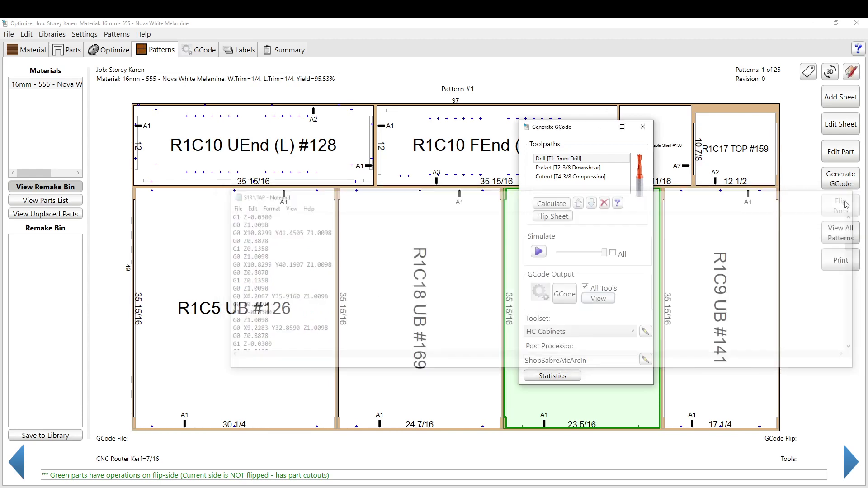
click(646, 130)
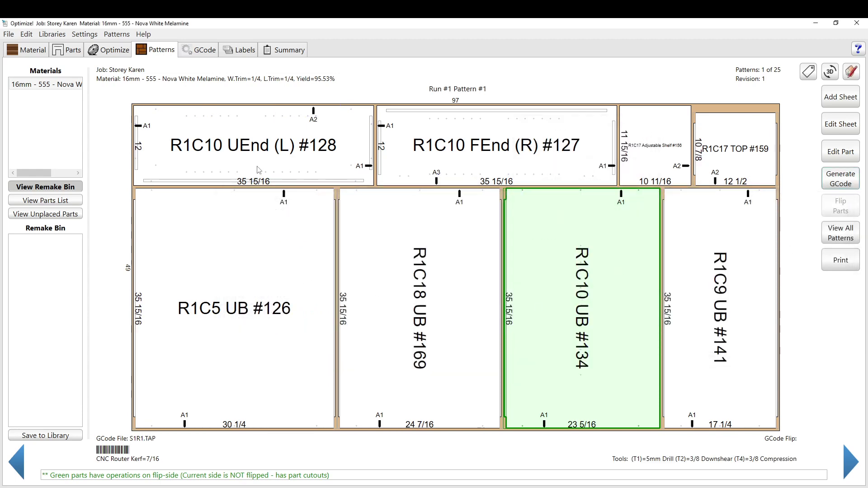
Check the GCode page's Run #1 entry for Pattern #1, then return to the sheet layout.
click(201, 48)
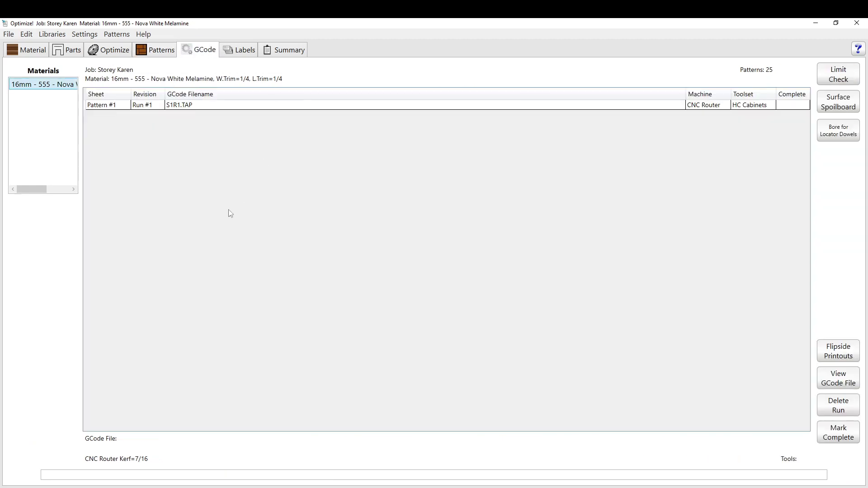
click(106, 105)
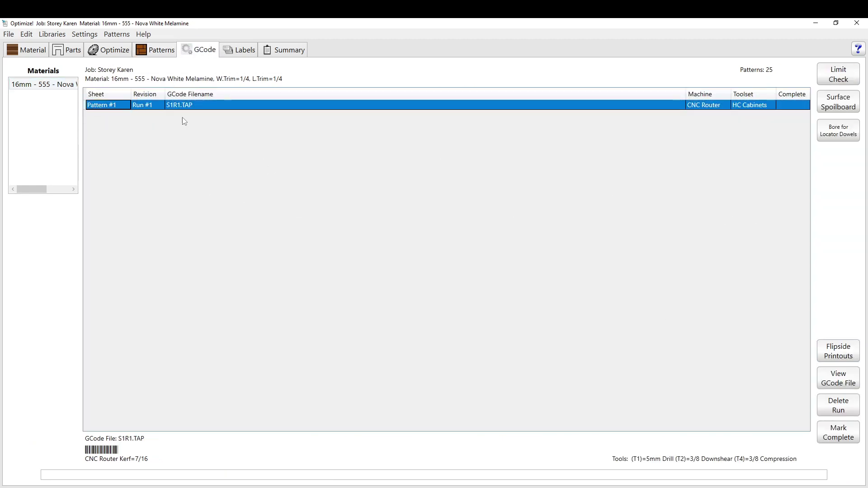
click(159, 50)
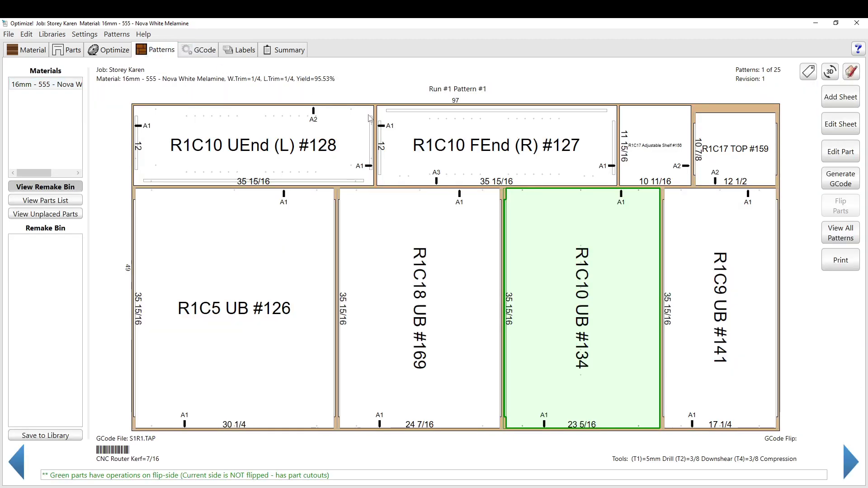
View all patterns, try multi-material G-code options with 16mm Nova White Melamine, cancel, and revisit the runs.
click(846, 233)
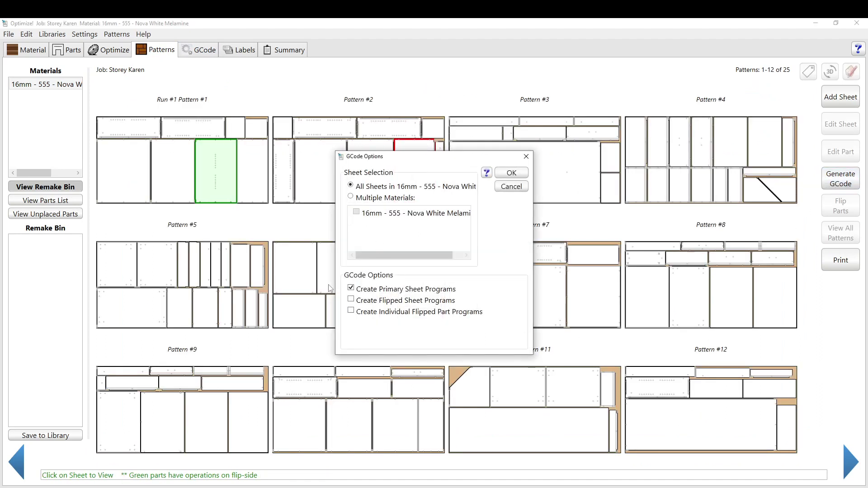
click(351, 197)
double_click(356, 213)
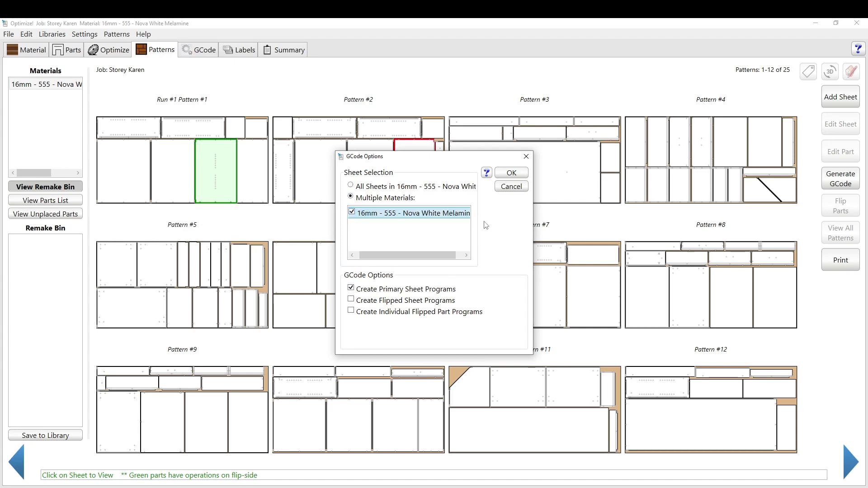
click(521, 189)
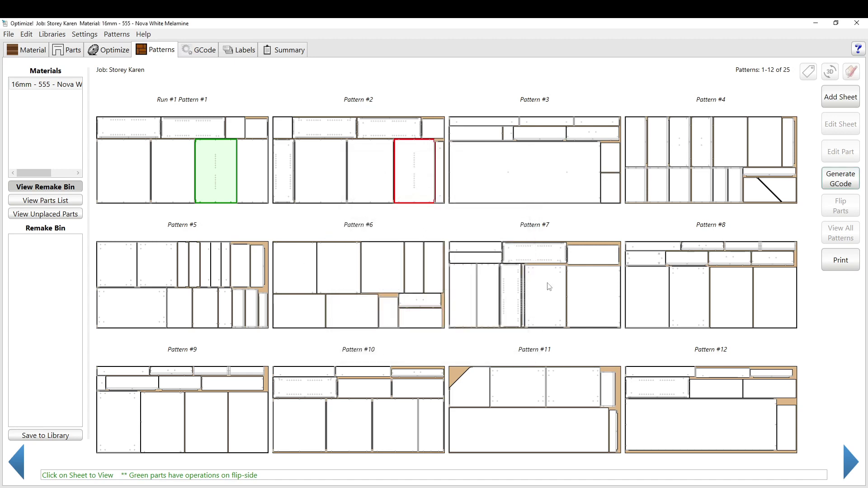
click(209, 51)
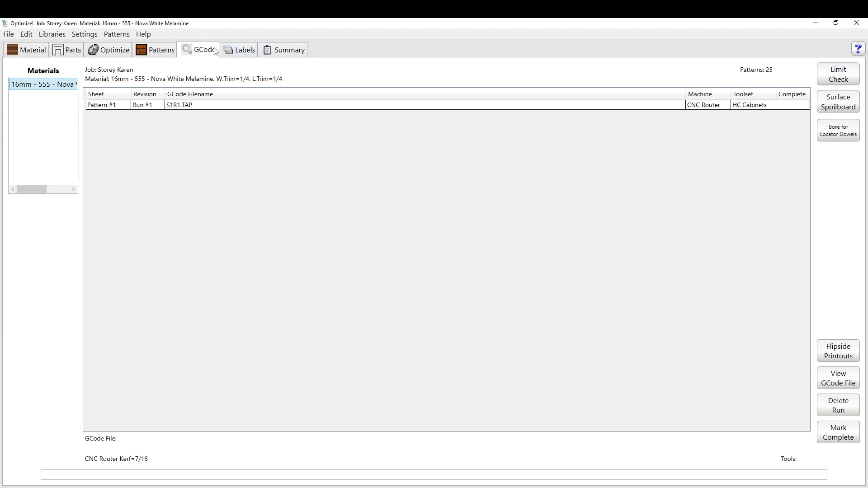
Preview the label for R1C10 FEnd (R) #127 on Pattern #1, then open the Summary page.
click(237, 50)
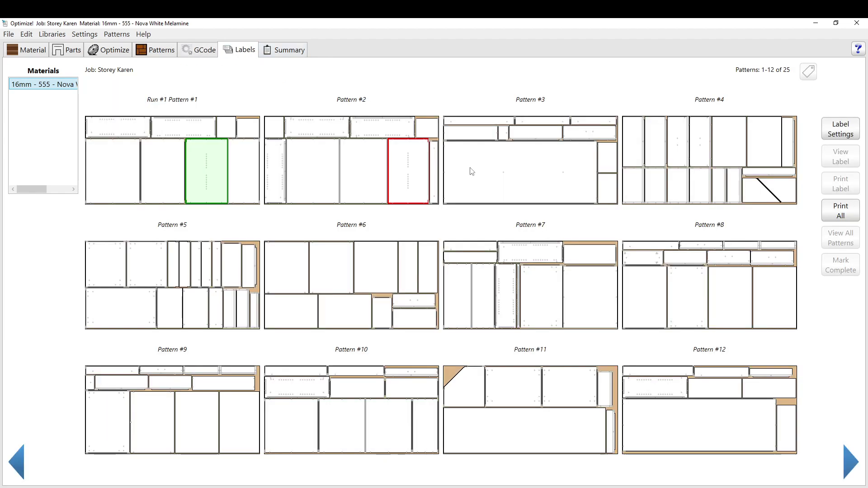
click(181, 170)
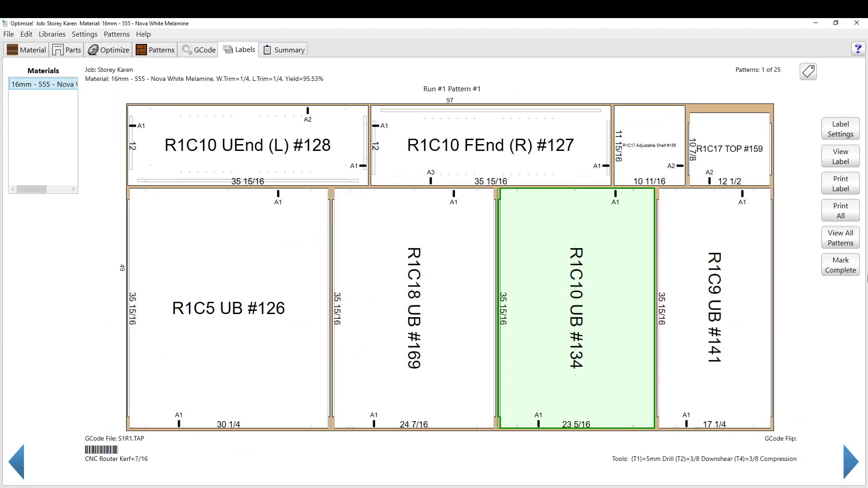
click(591, 161)
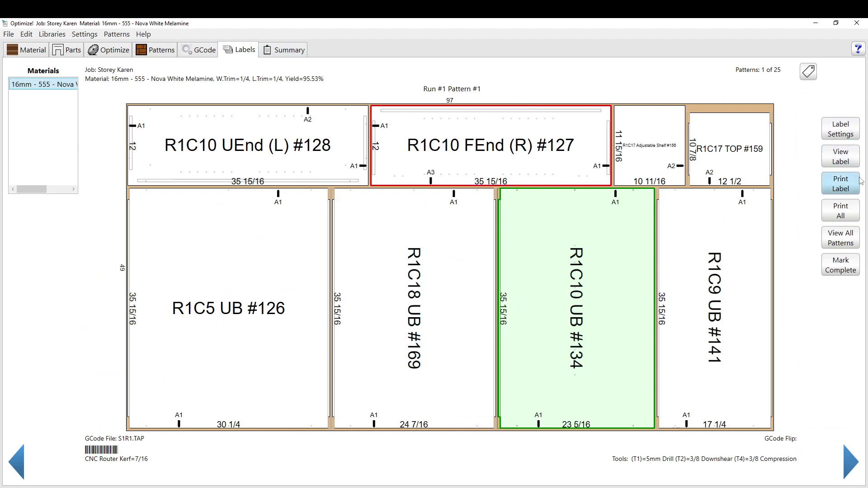
click(841, 156)
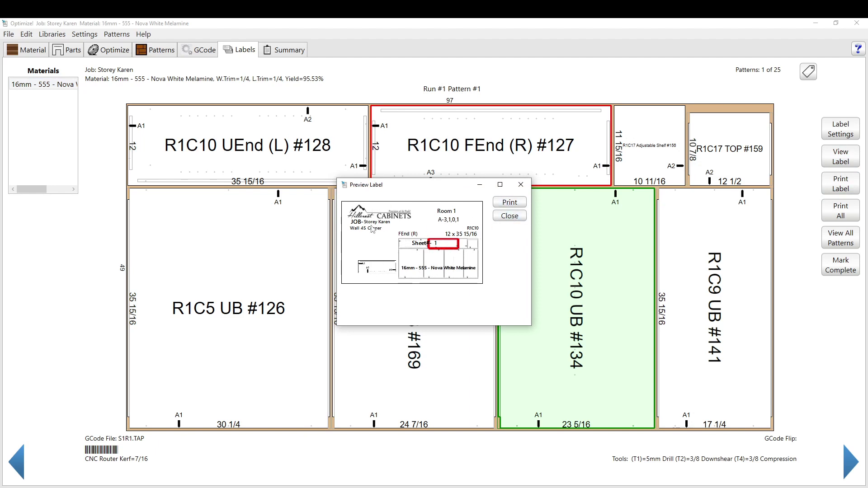
click(509, 216)
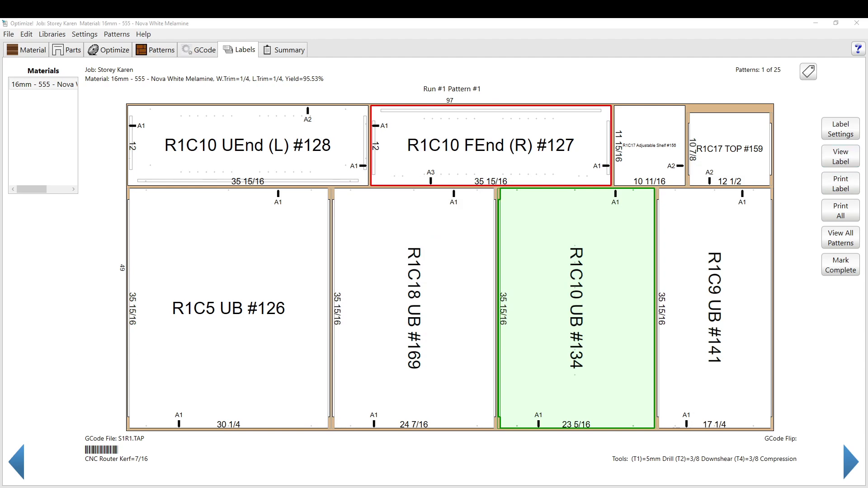
click(289, 51)
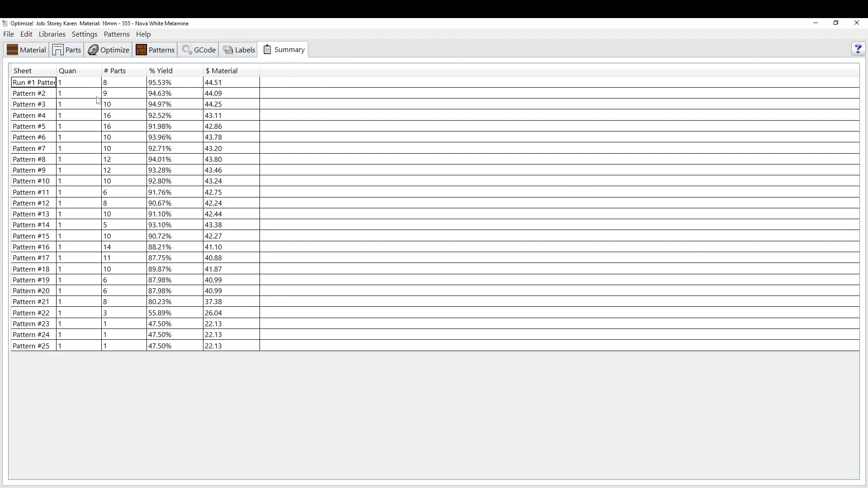
Switch the job material to 19mm MDF.
click(42, 83)
click(28, 50)
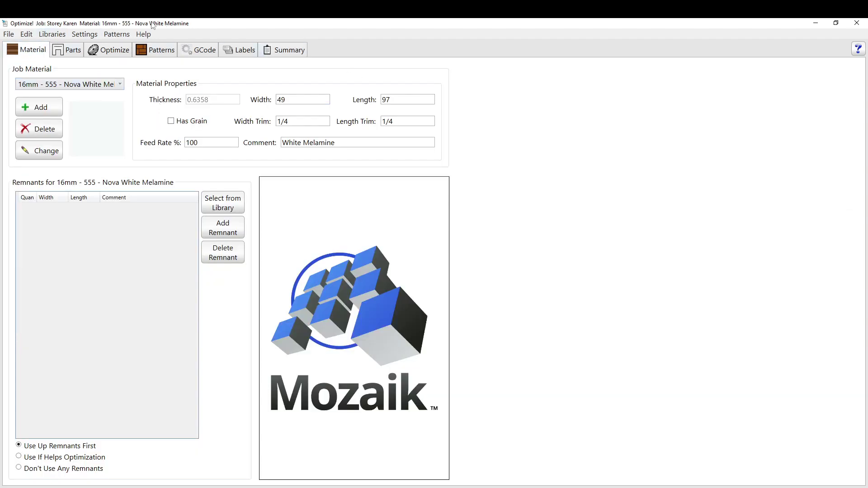
click(59, 88)
click(55, 110)
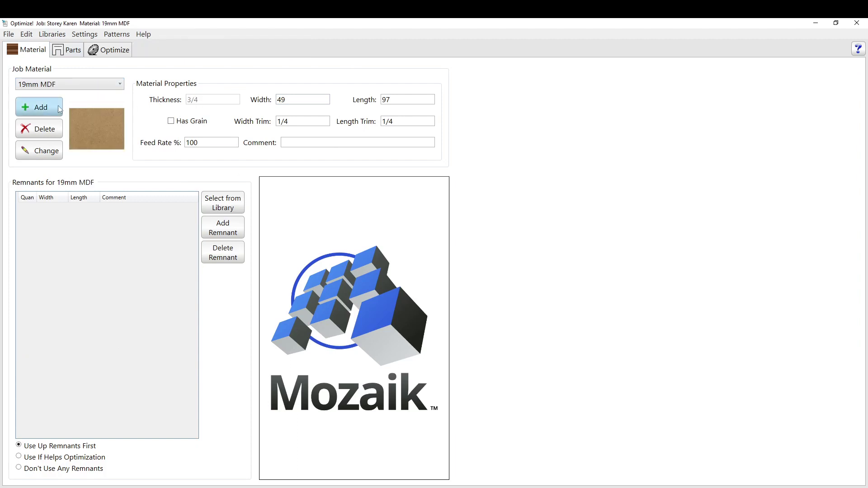
Optimize the 19mm MDF parts with the HC Doors toolset into seven sheet patterns.
click(108, 50)
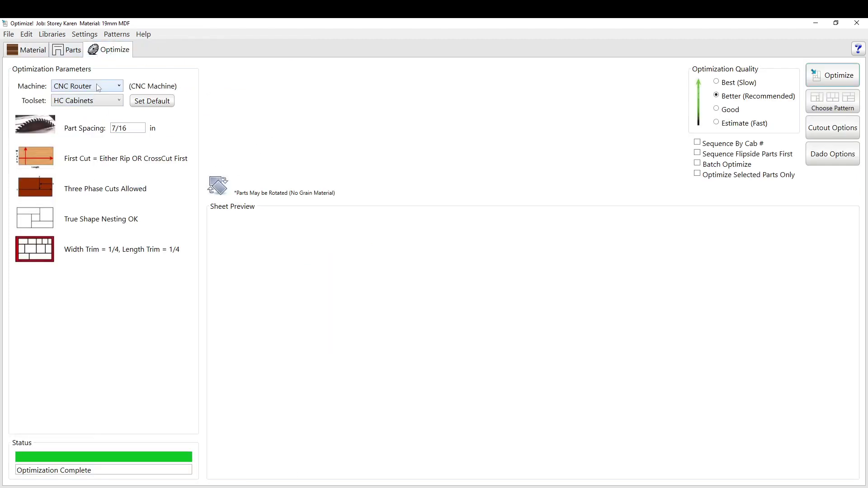
click(89, 103)
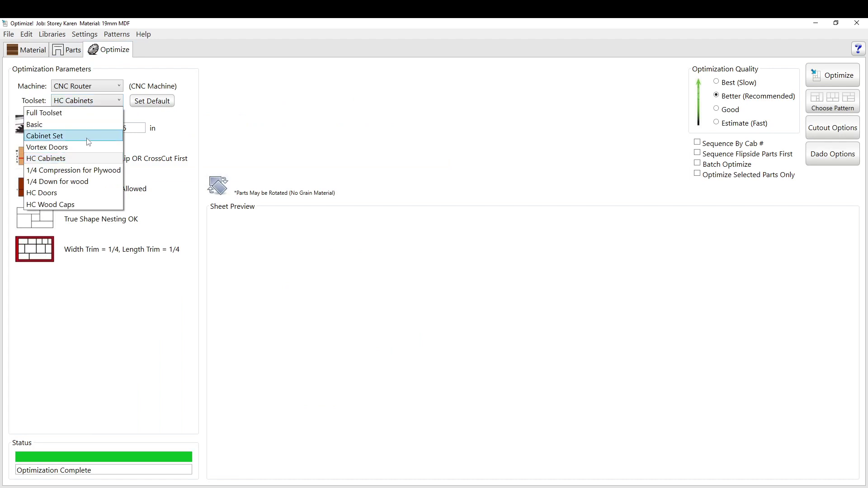
click(76, 192)
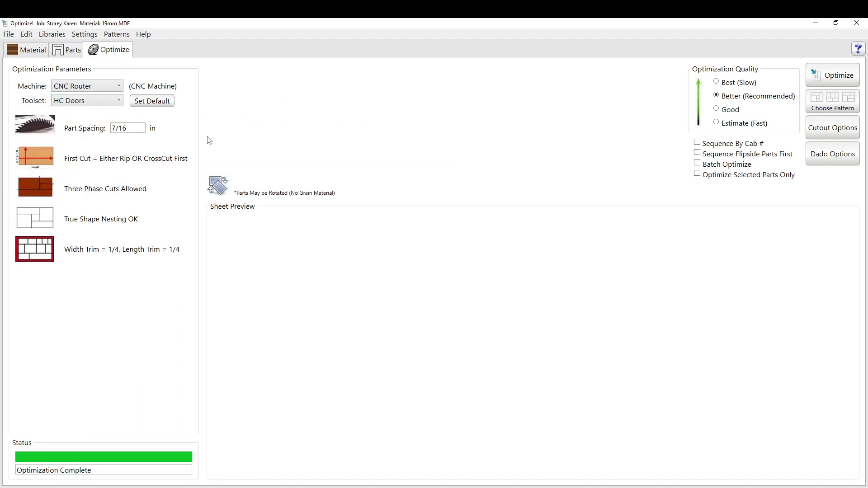
click(842, 80)
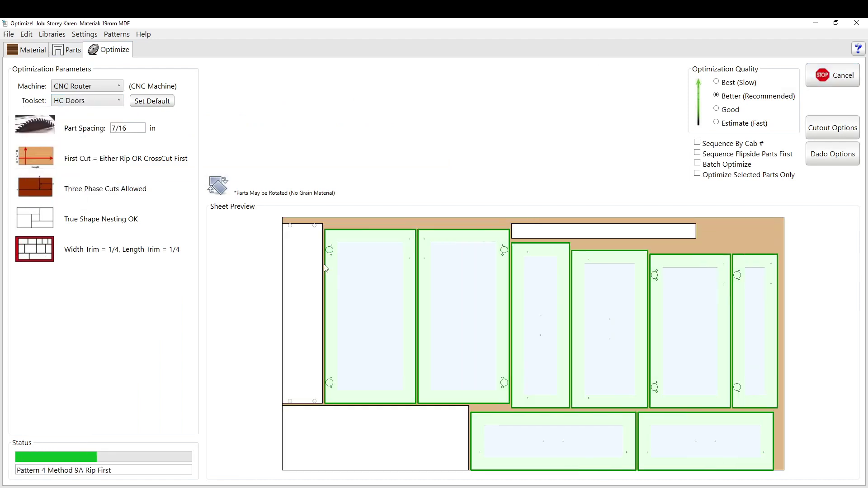
click(840, 179)
Cancel G-code options, open Pattern #6, view all seven patterns, and return to the 19mm MDF material page.
click(511, 186)
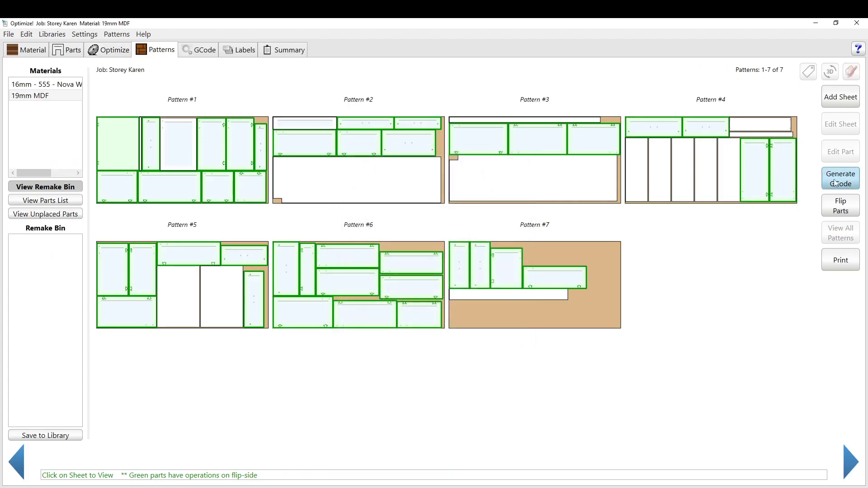
click(840, 206)
click(422, 256)
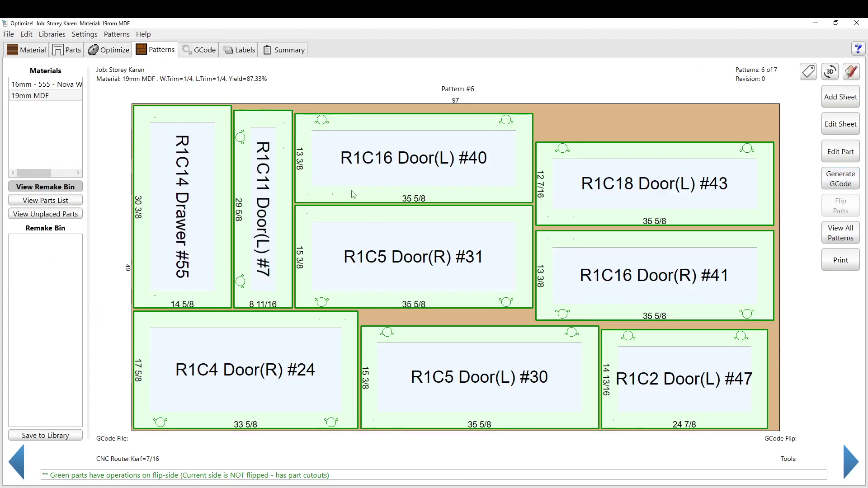
click(842, 233)
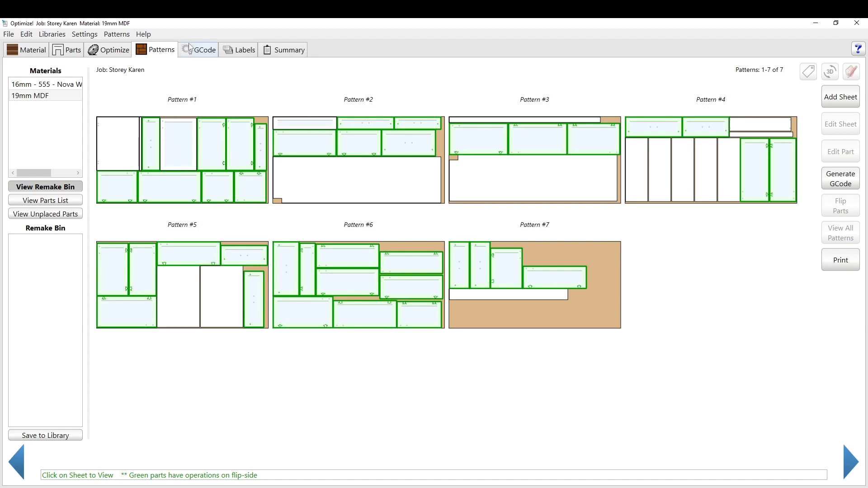
click(112, 50)
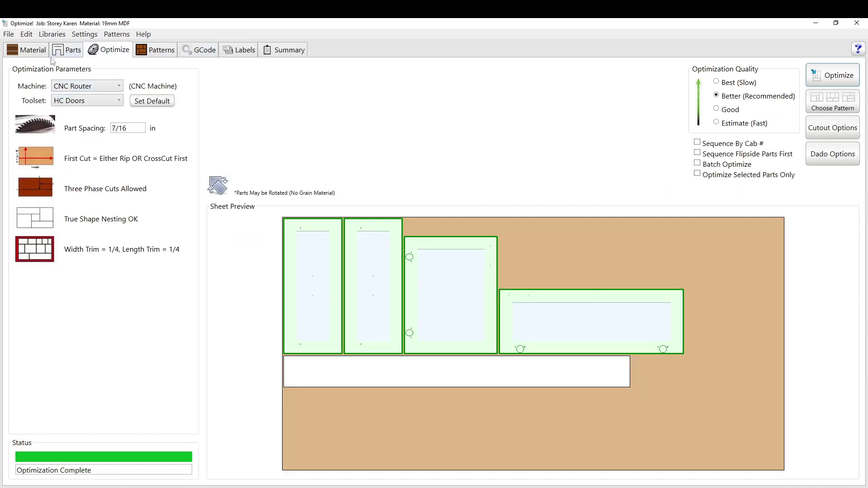
click(32, 50)
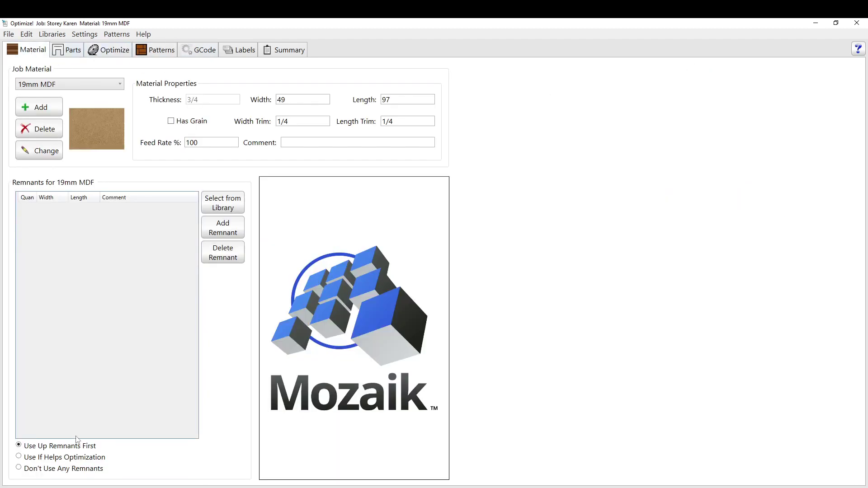